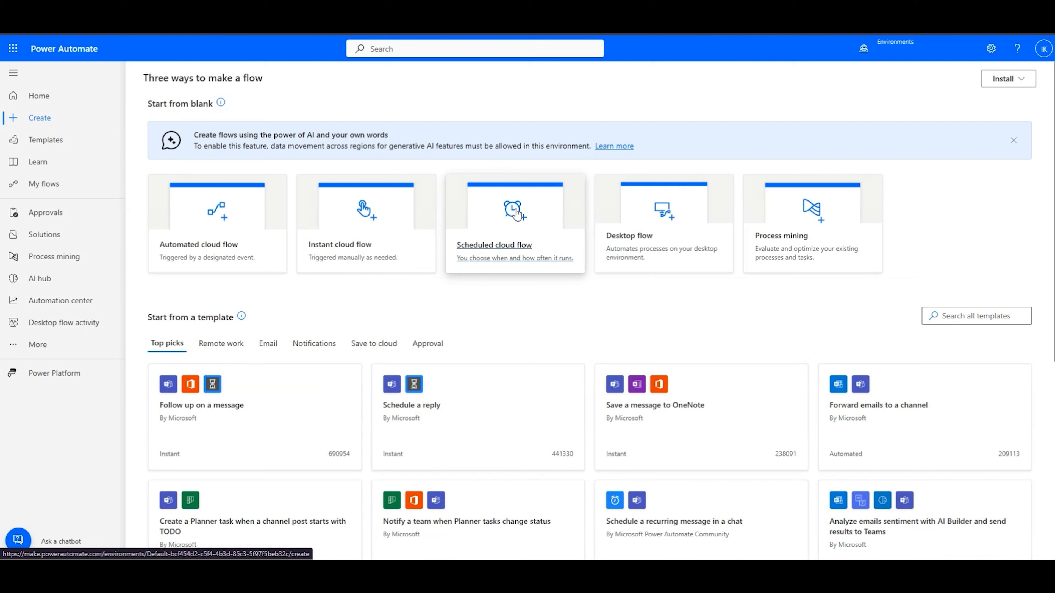
Step: Start a new scheduled cloud flow and name it "Daily Sales Report Automation"
left_click(517, 214)
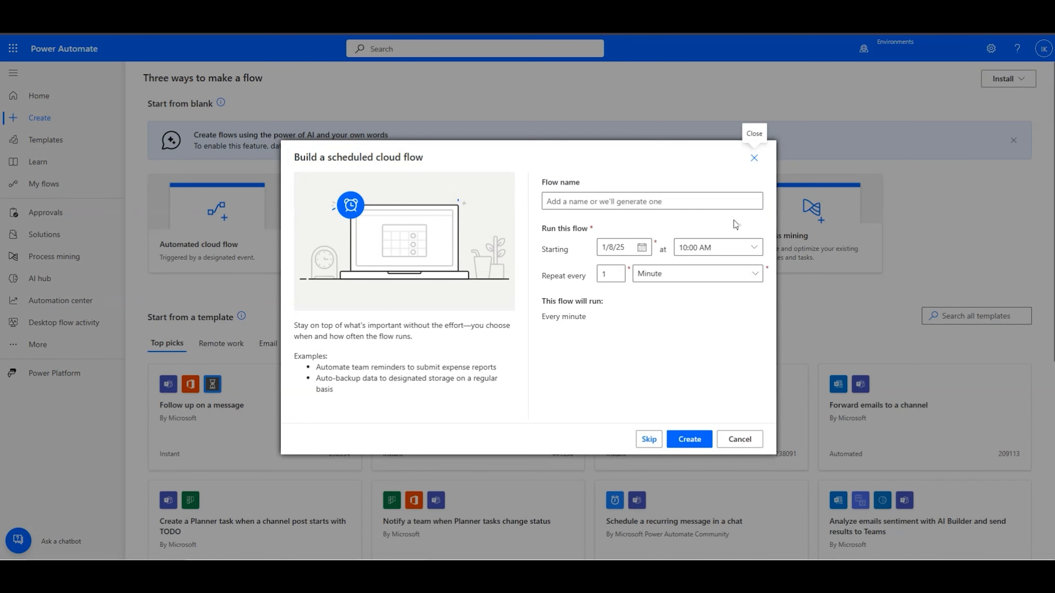
left_click(693, 202)
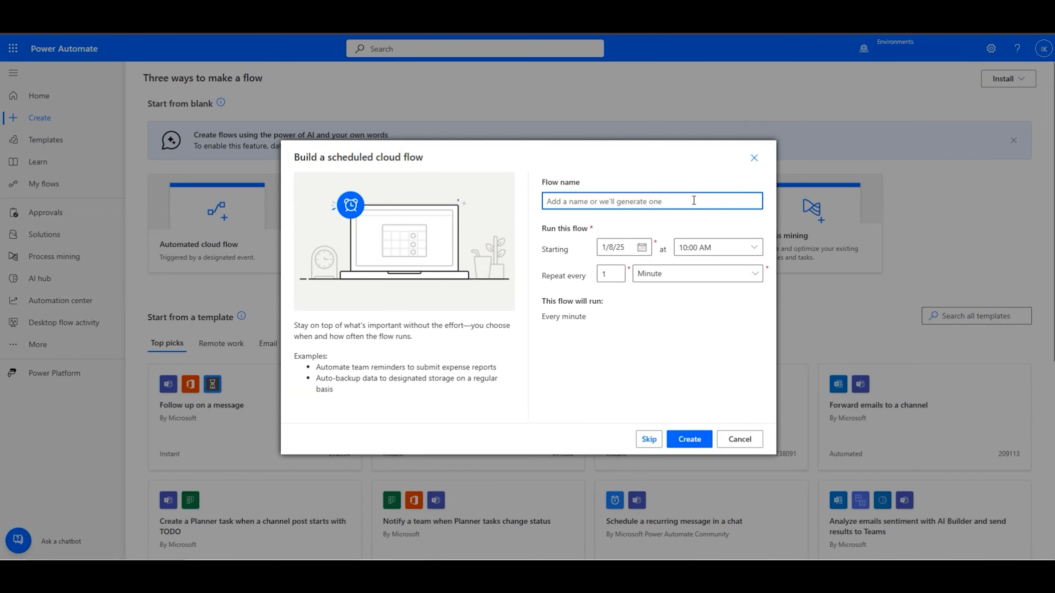
type("Daily Sales Report Automation")
Step: Set the flow to start at 08:00 AM and repeat every 1 day, and create it
left_click(685, 248)
scroll(781, 370, "down", 1)
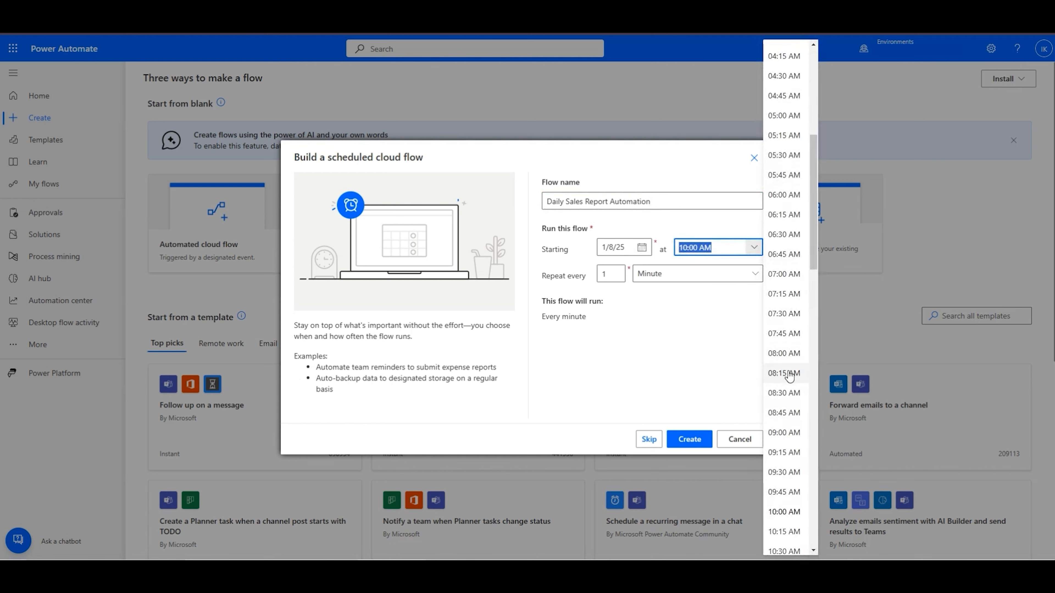
scroll(783, 371, "down", 1)
left_click(795, 307)
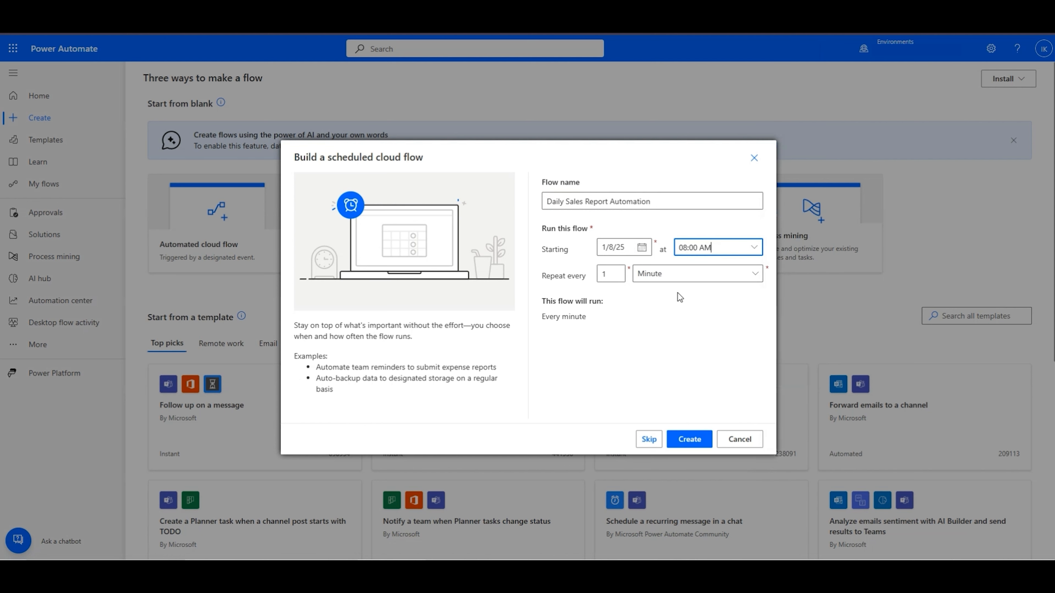
left_click(658, 275)
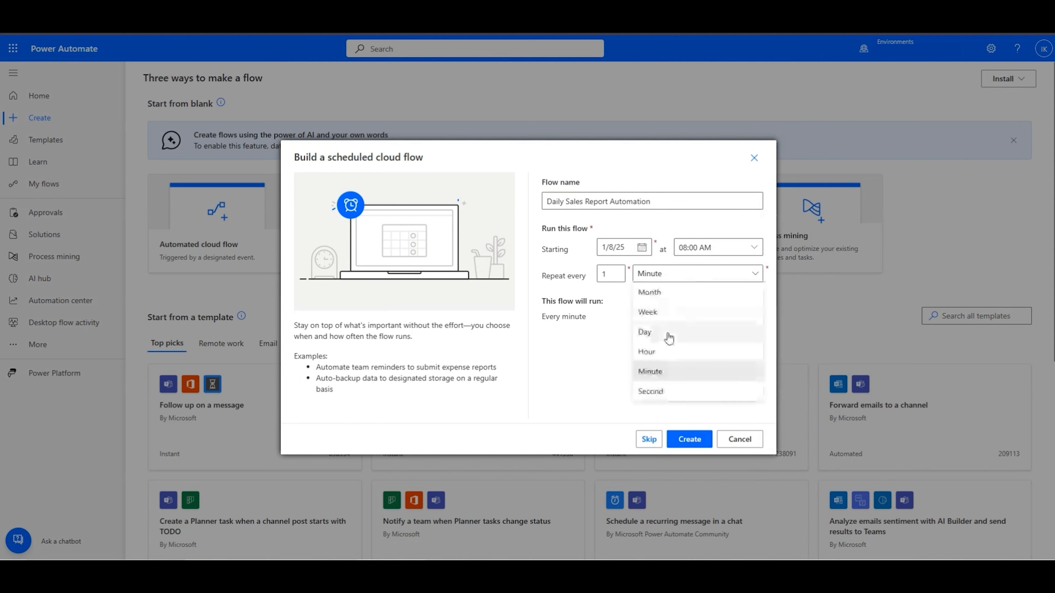
left_click(668, 335)
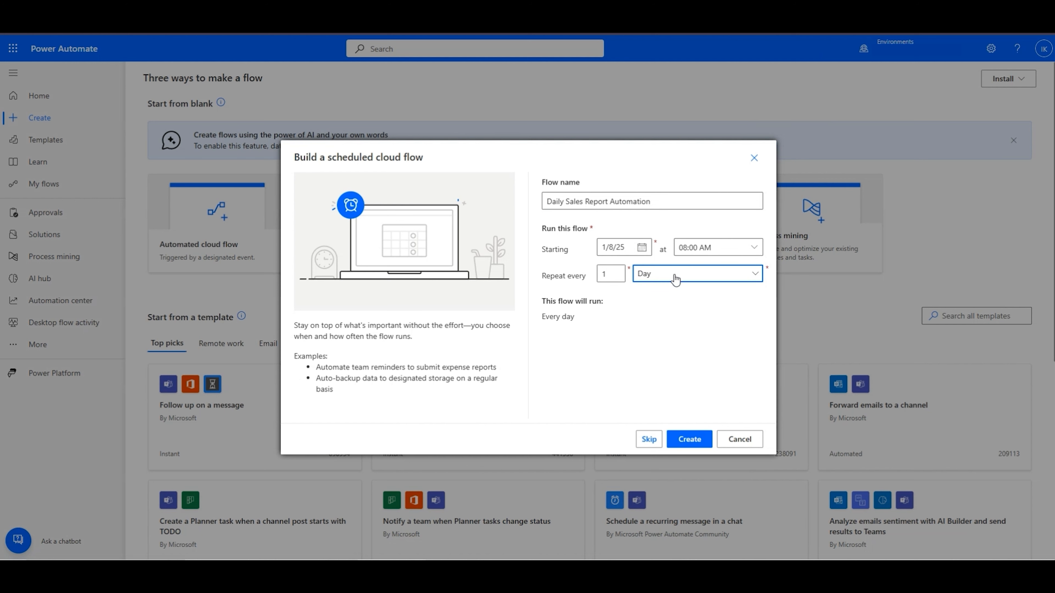
left_click(687, 439)
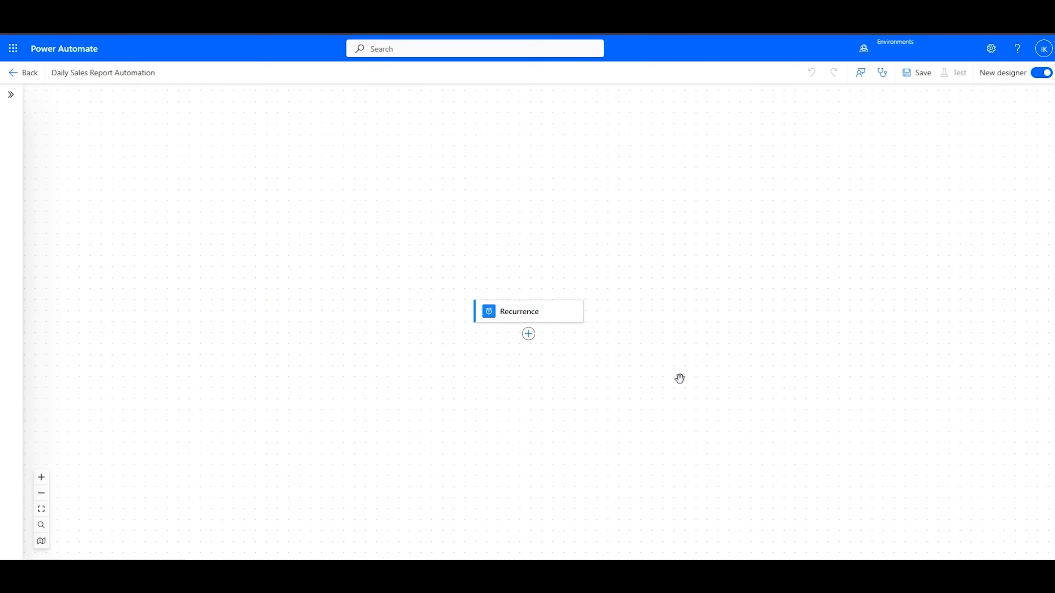
Step: Add the Power BI "Refresh a dataset" action after the Recurrence trigger
left_click(528, 334)
left_click(550, 331)
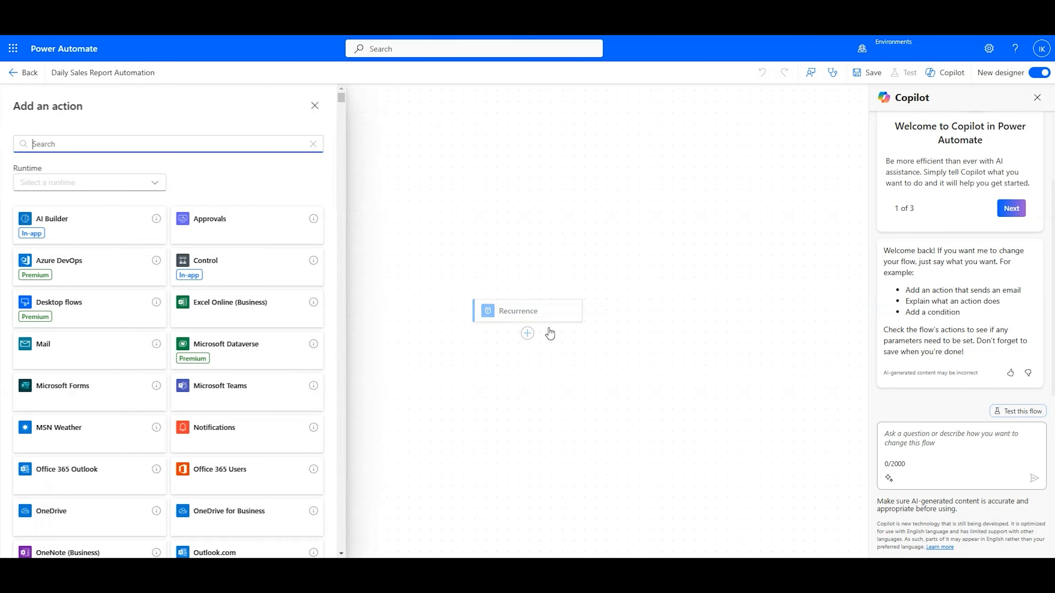
type("power bi")
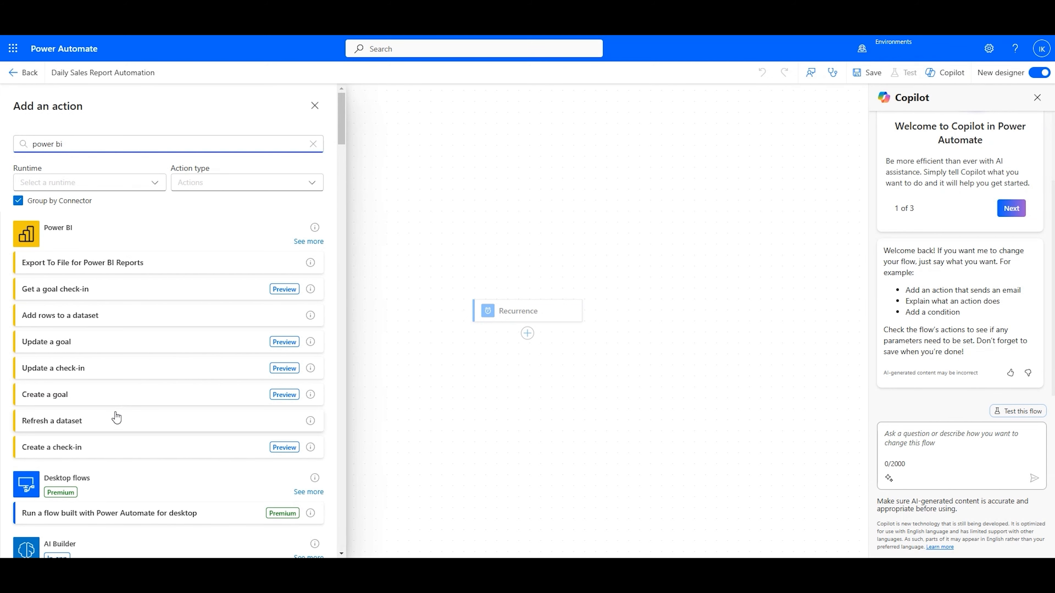
left_click(116, 418)
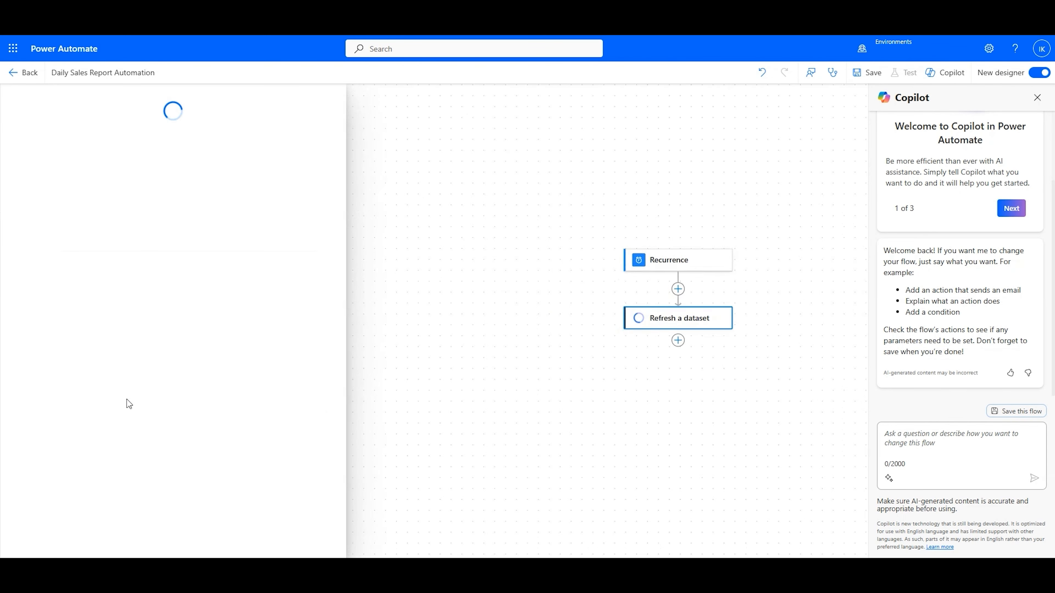
Step: Configure the dataset refresh with the workspace powerbi and the dataset testtest2
left_click(130, 185)
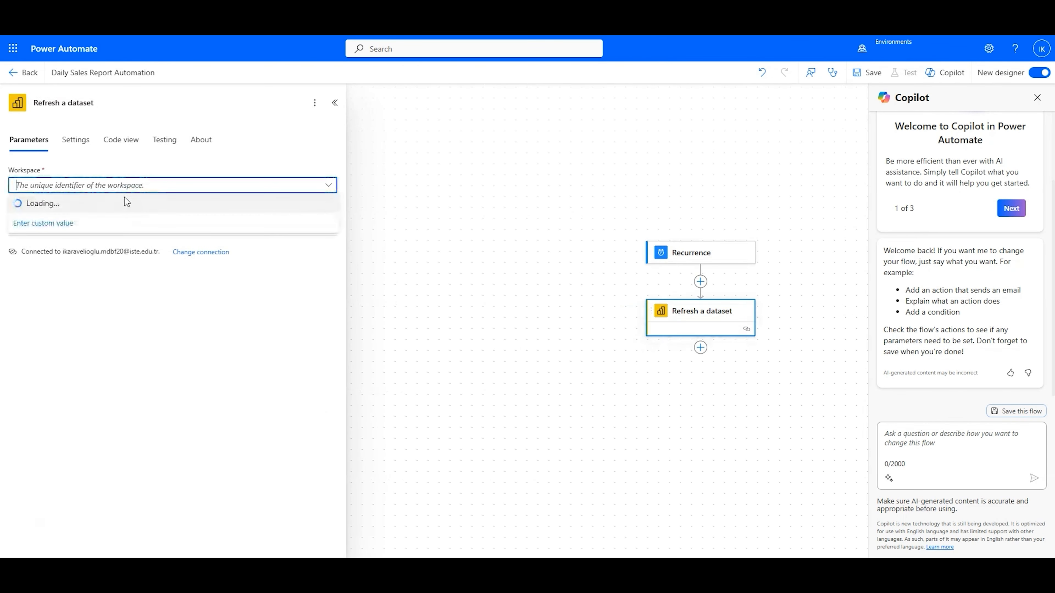
left_click(100, 223)
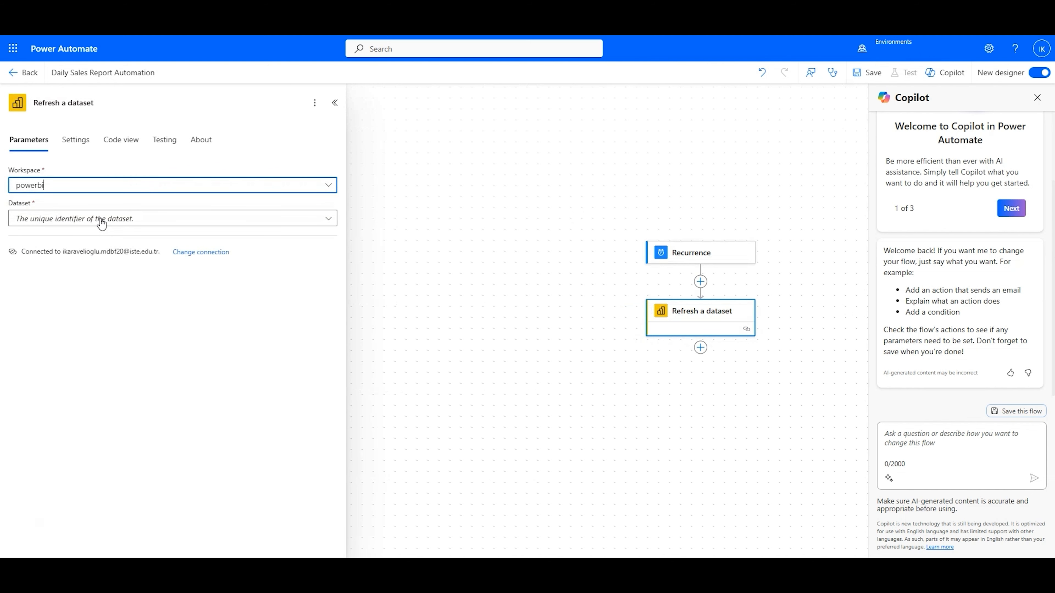
left_click(101, 218)
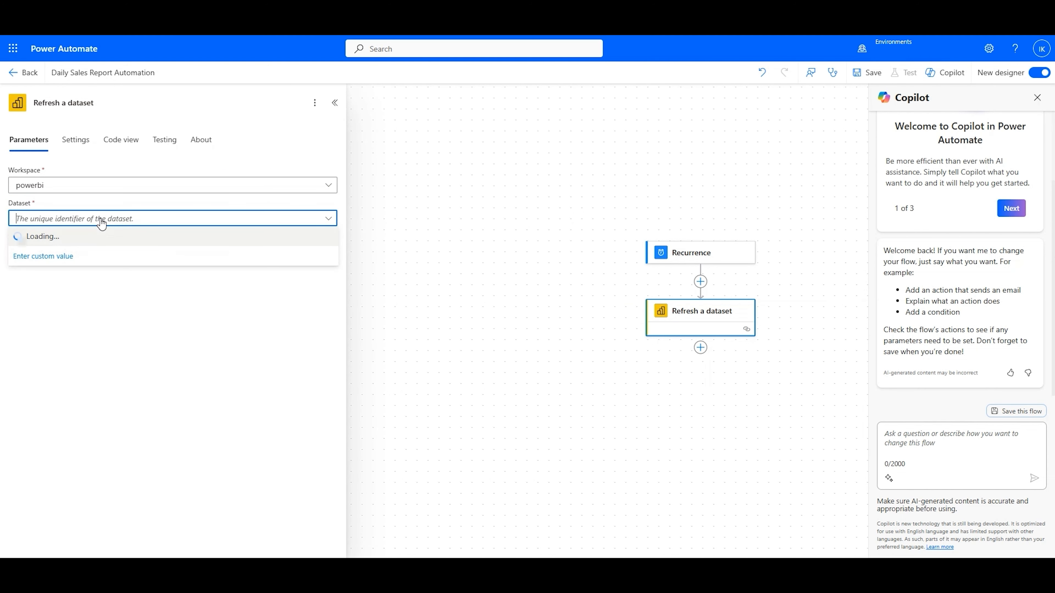
left_click(89, 255)
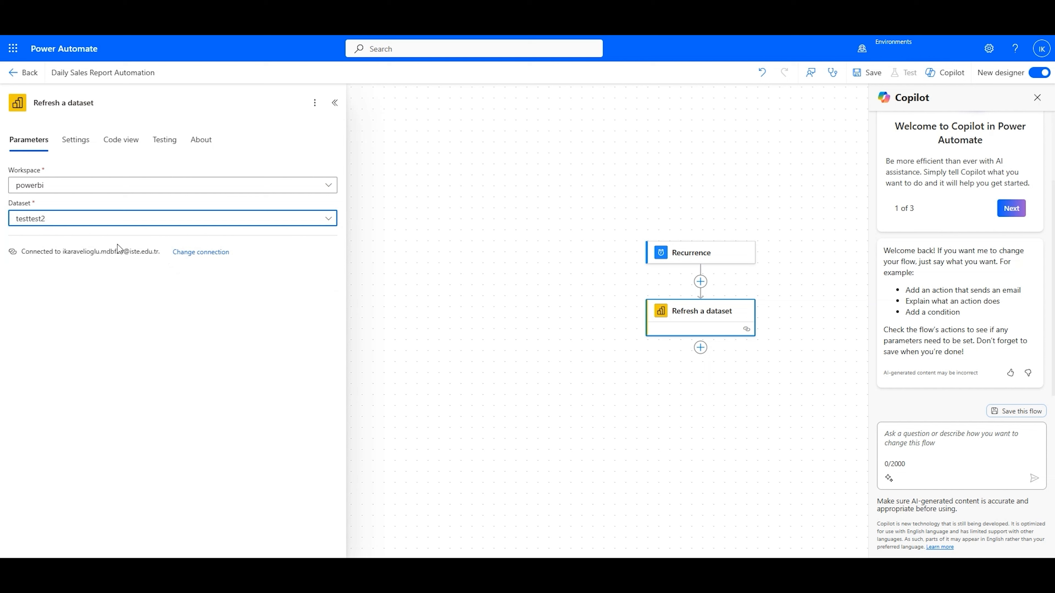
left_click(401, 203)
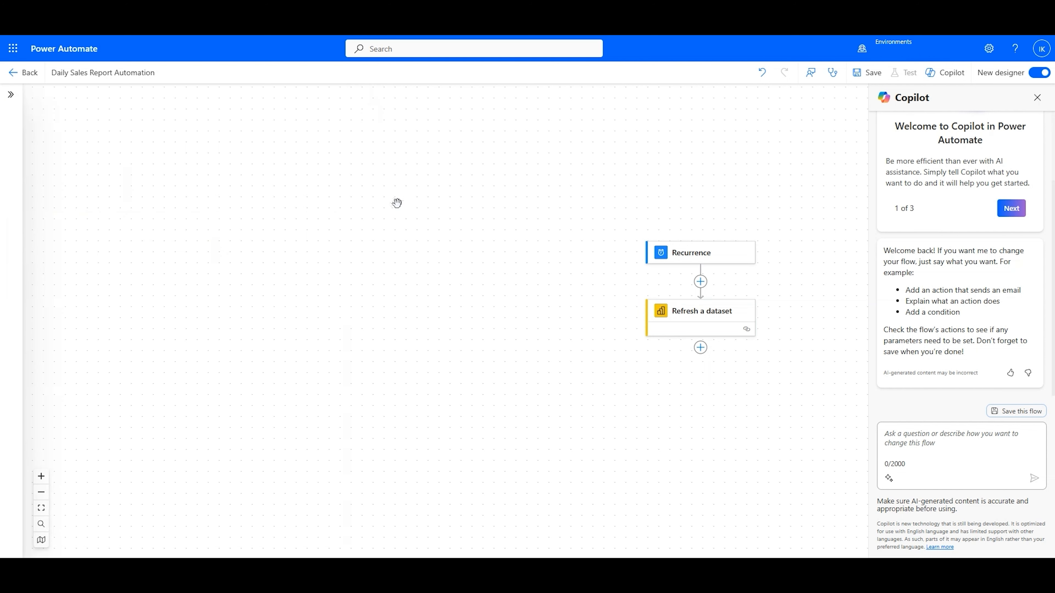
Step: Reopen the "Refresh a dataset" action and review its settings and chosen dataset
left_click(693, 326)
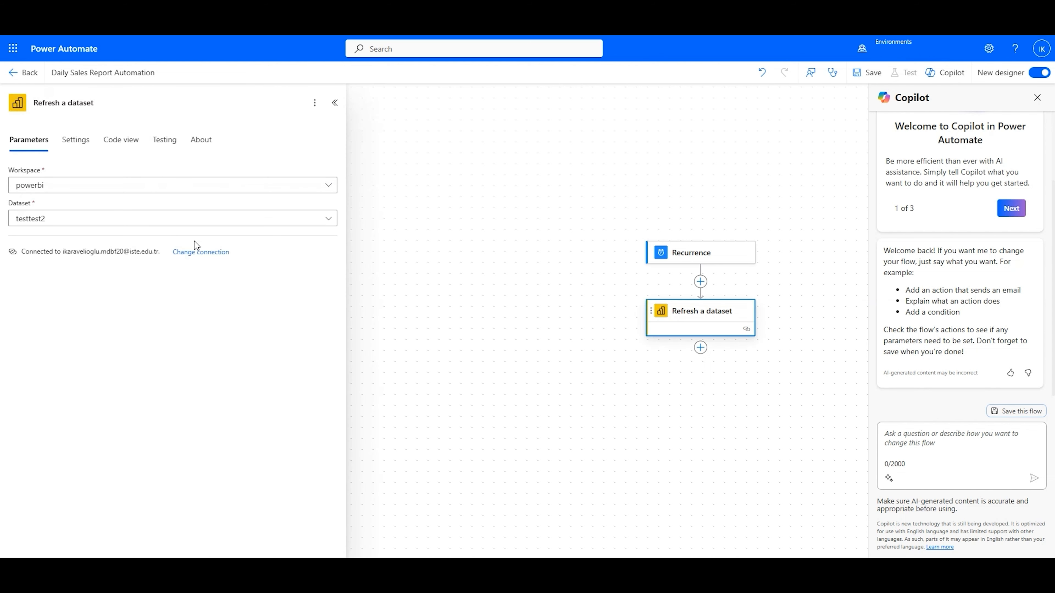
left_click(95, 142)
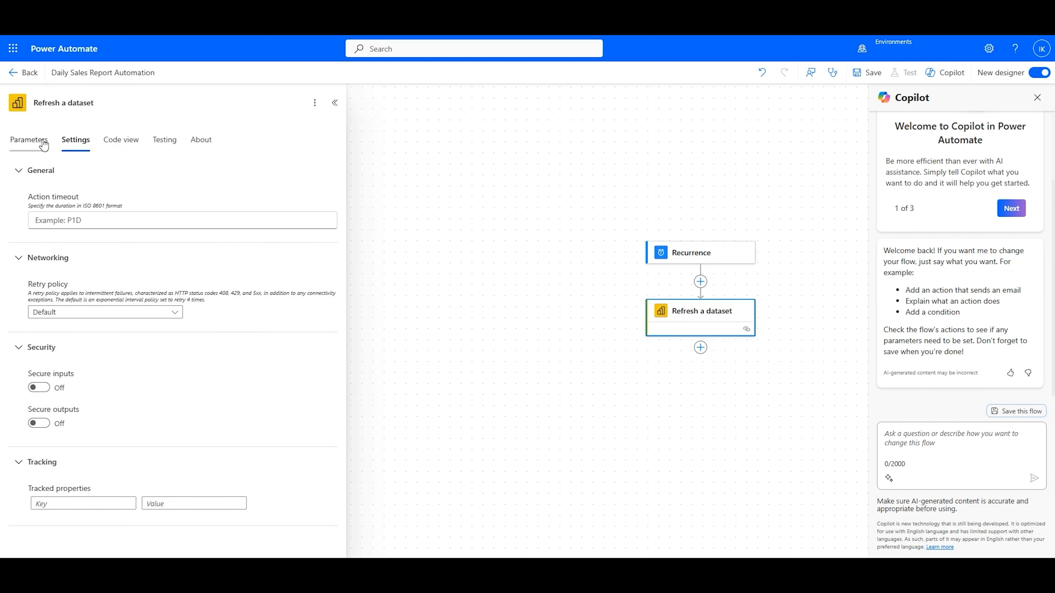
left_click(30, 141)
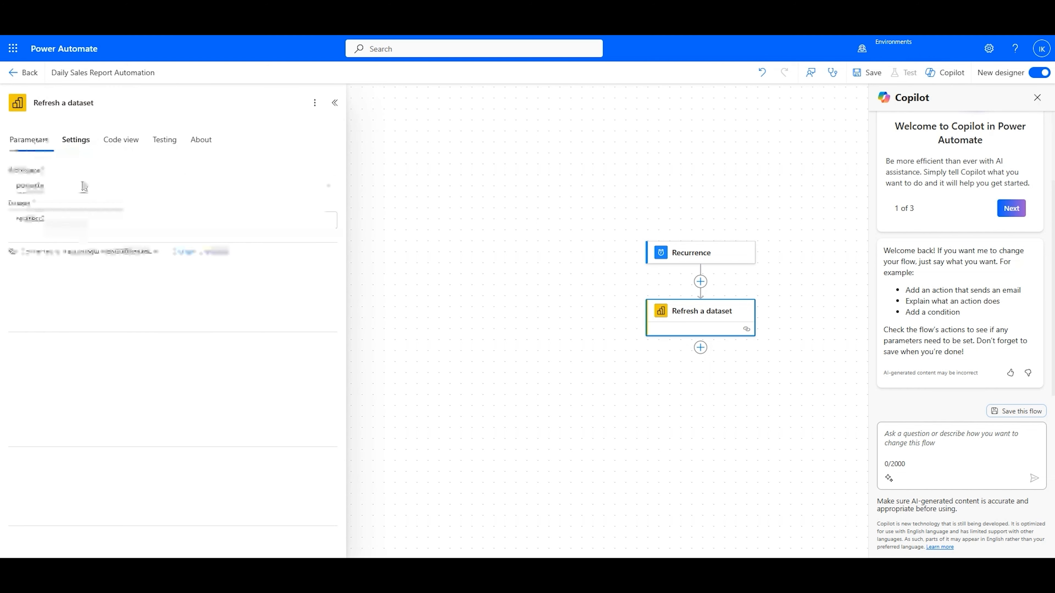
left_click(89, 219)
left_click(87, 221)
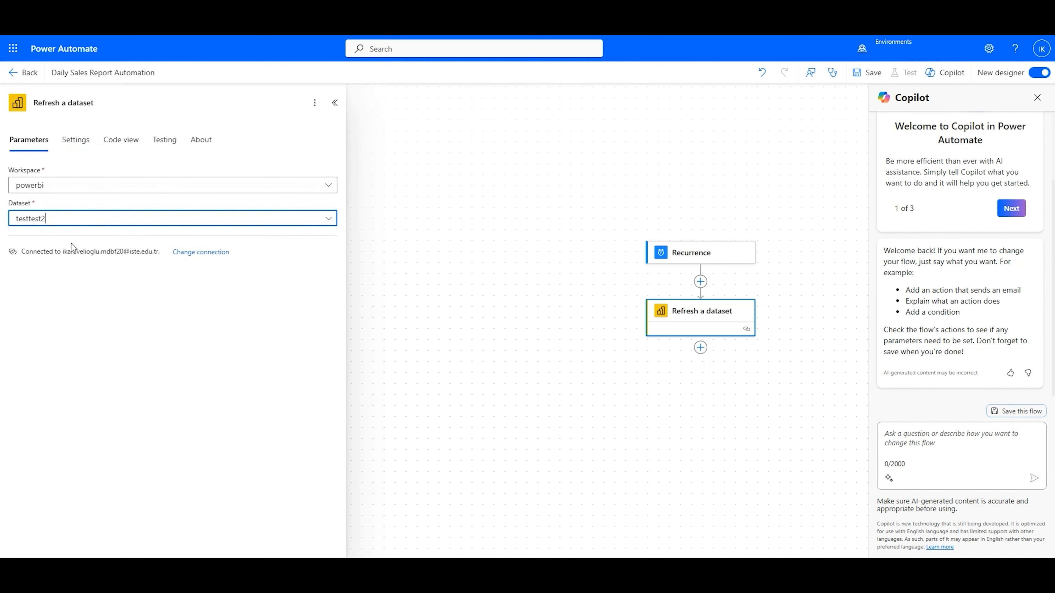
left_click(448, 258)
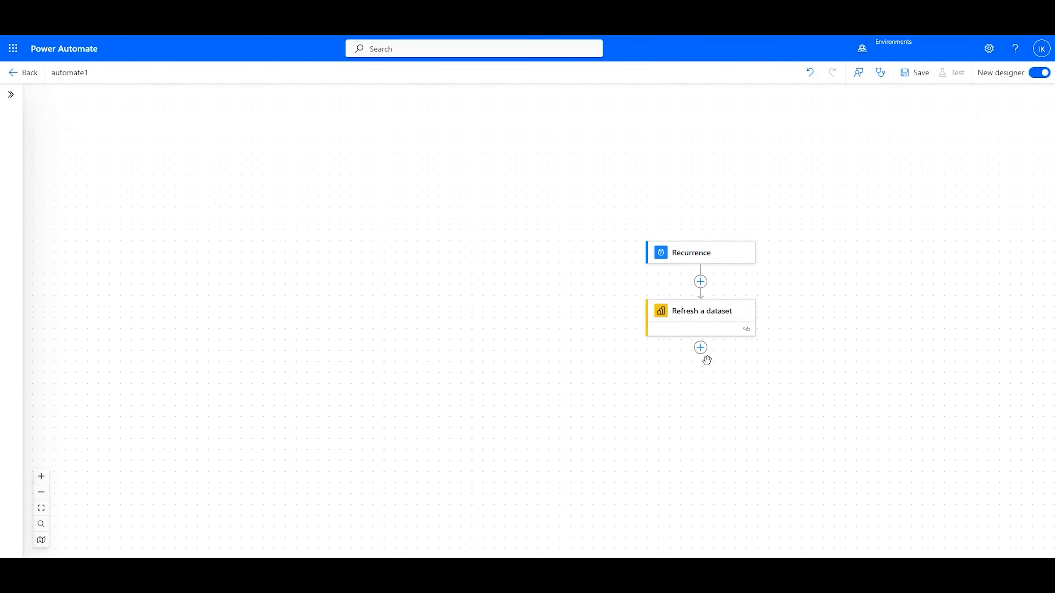
Step: Add the Power BI "Export To File for Power BI Reports" action after the dataset refresh
left_click(701, 348)
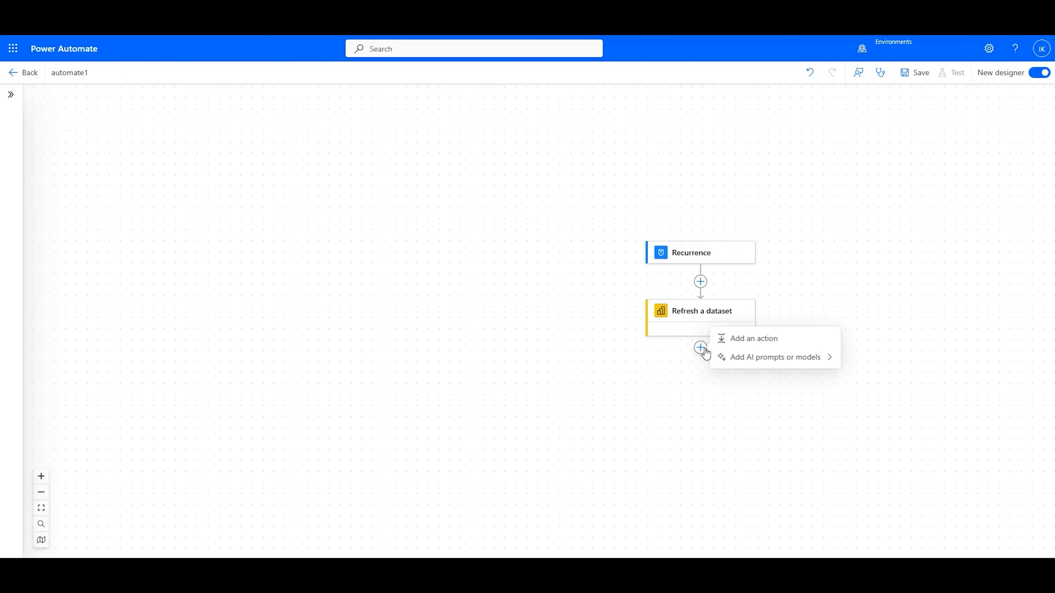
left_click(733, 341)
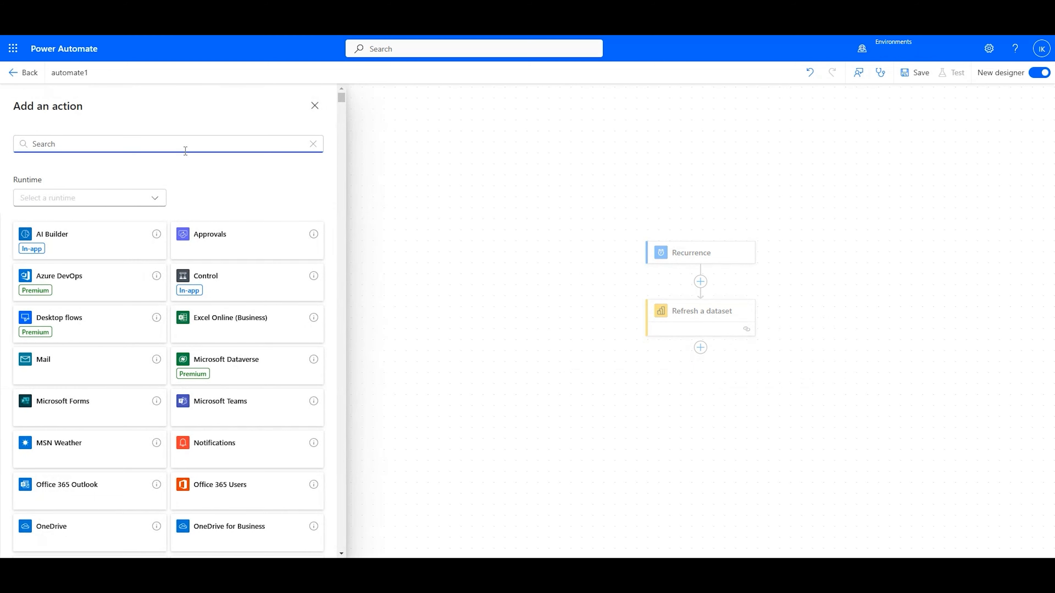
type("power bi")
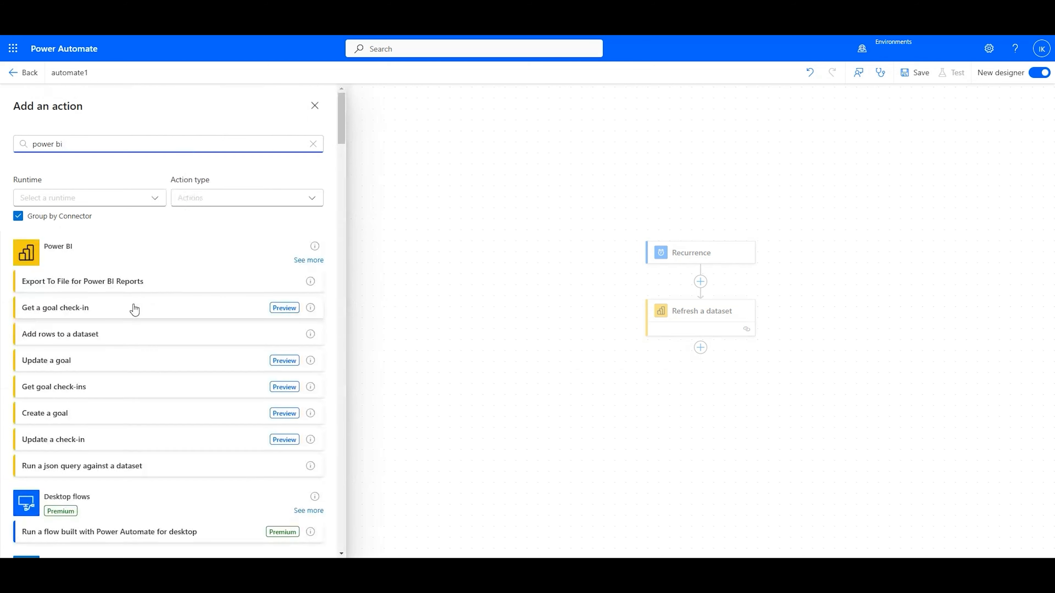
left_click(123, 291)
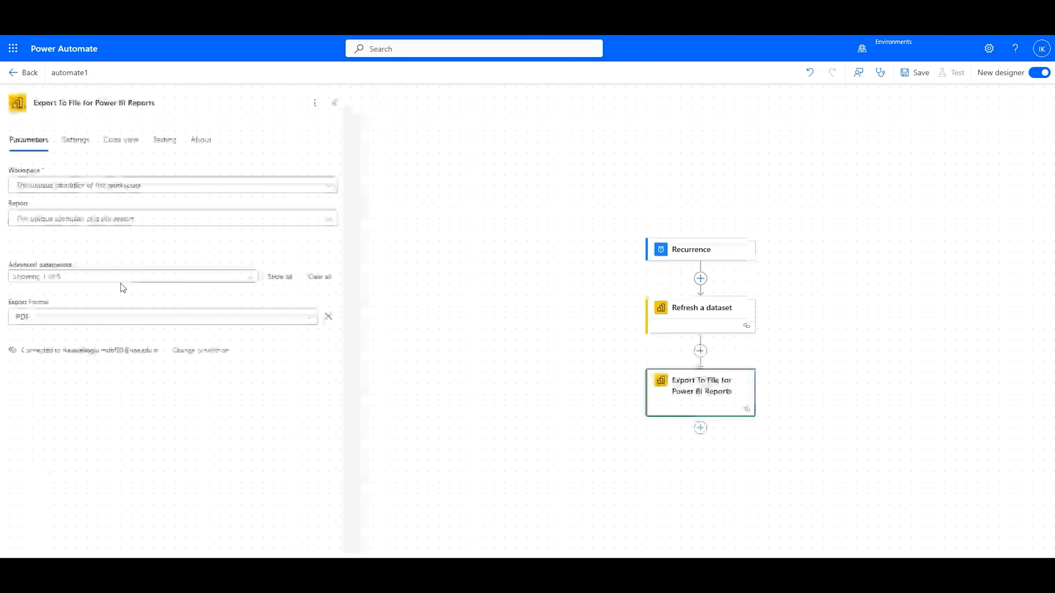
Step: Configure the report export with the workspace powerbi and the report testtest2
left_click(112, 188)
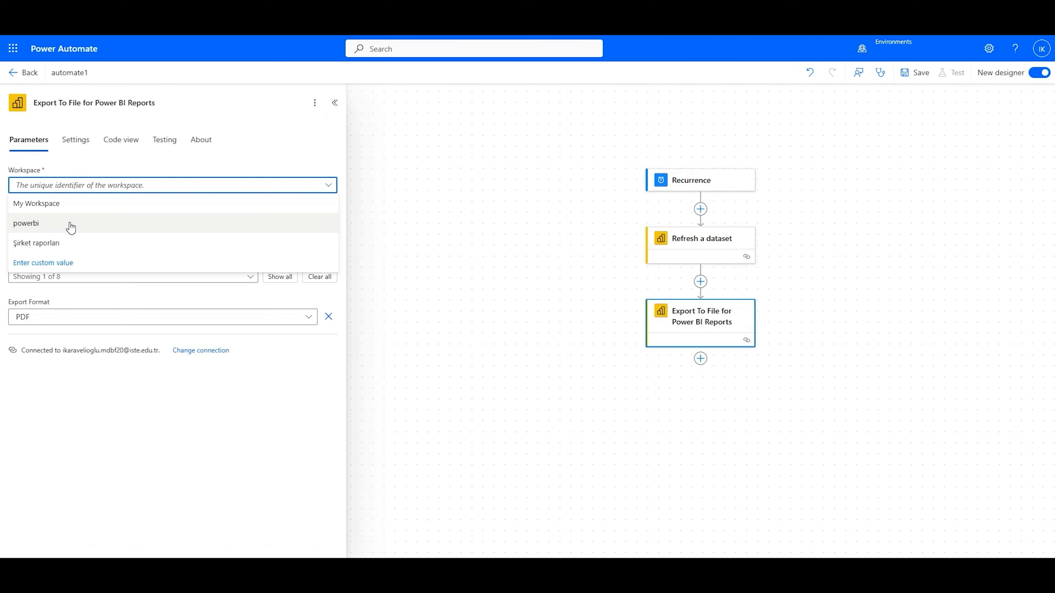
left_click(70, 225)
left_click(70, 225)
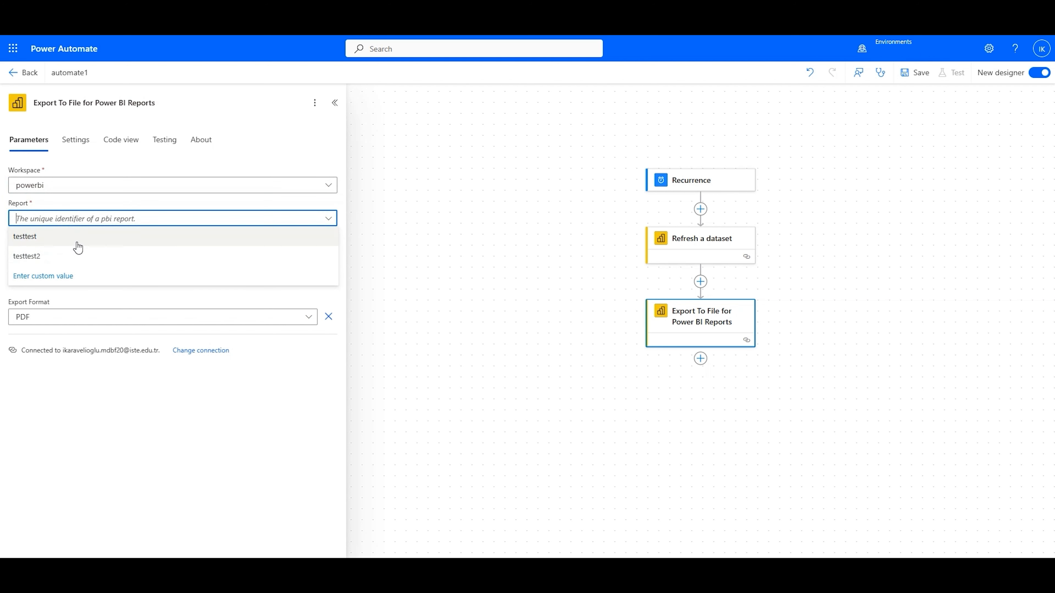
left_click(74, 257)
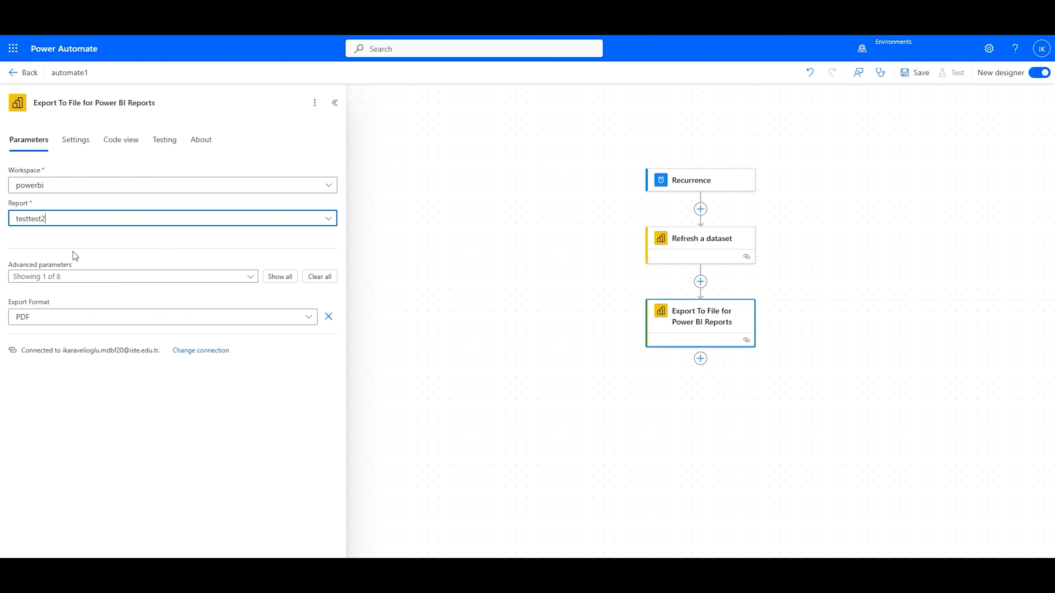
Step: Include the Pages advanced parameter in the report export action and close its settings
left_click(85, 281)
left_click(37, 415)
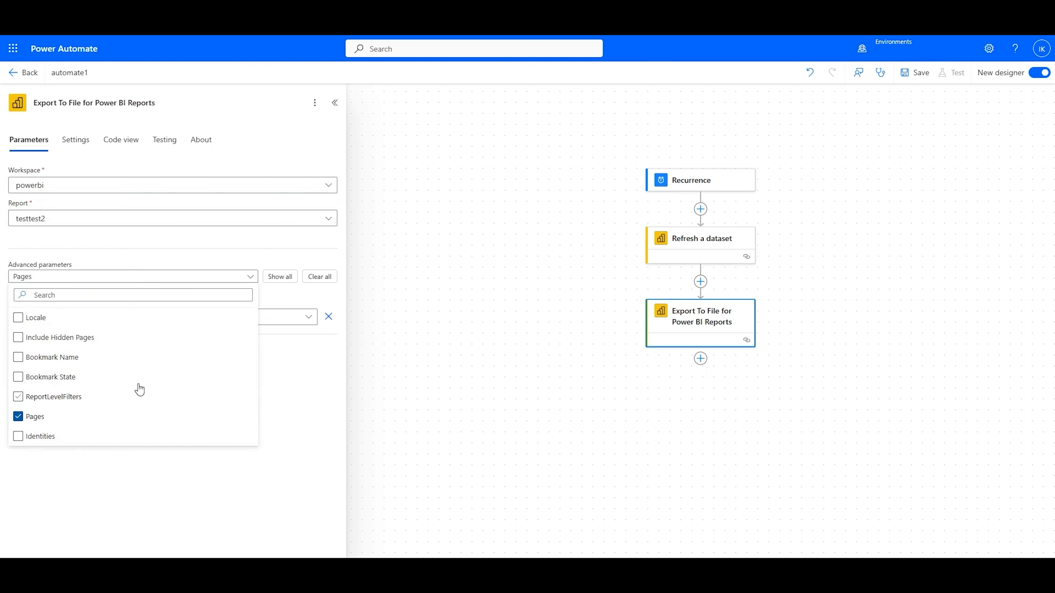
left_click(293, 352)
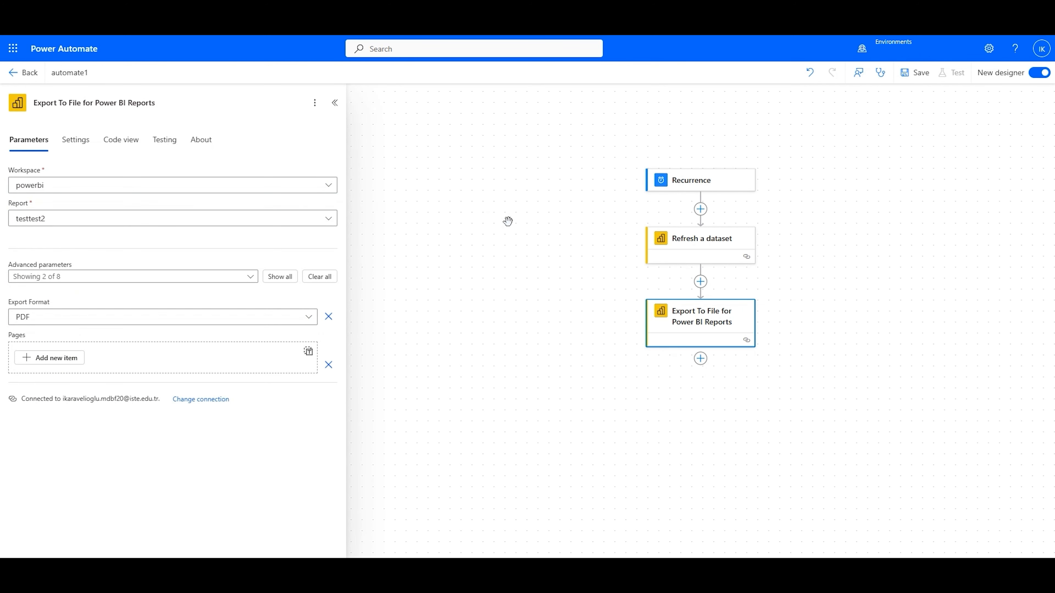
left_click(510, 250)
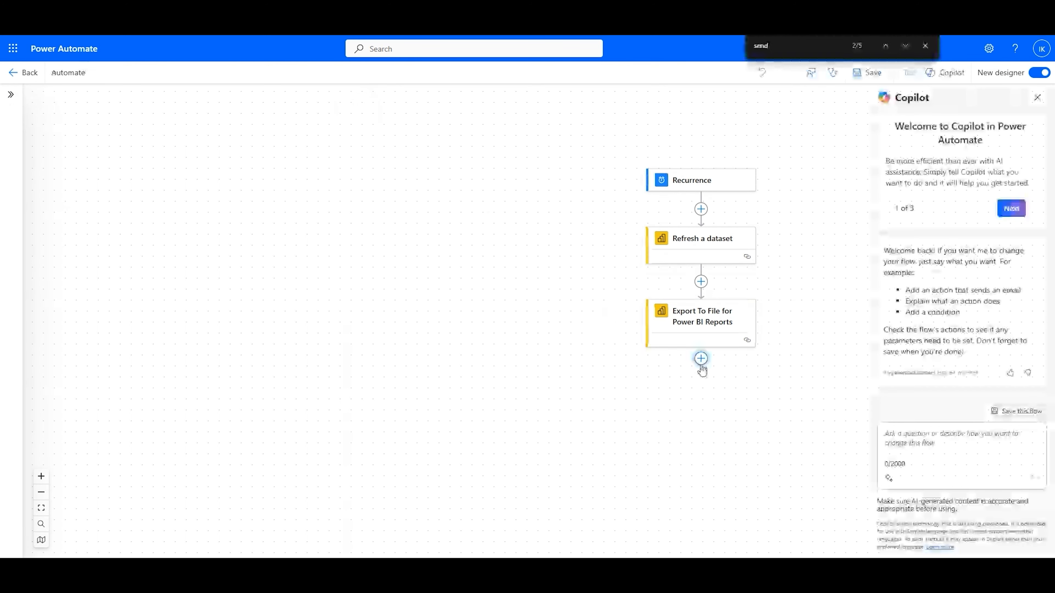
Step: Add a "Send an email notification (V3)" action after the report export and create a new Mail connection for it
left_click(701, 358)
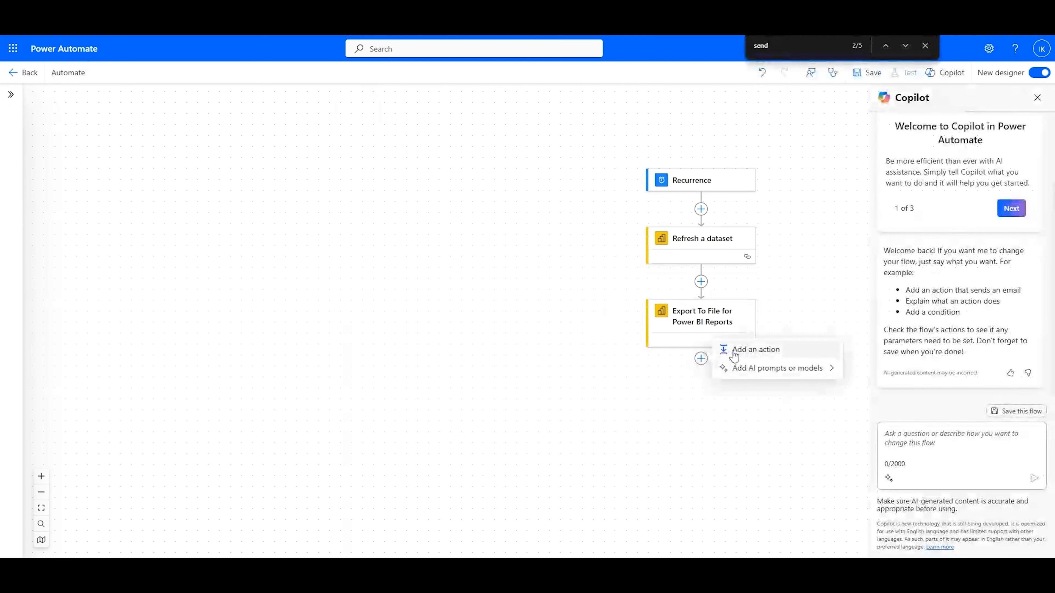
left_click(752, 350)
left_click(121, 146)
type("sen")
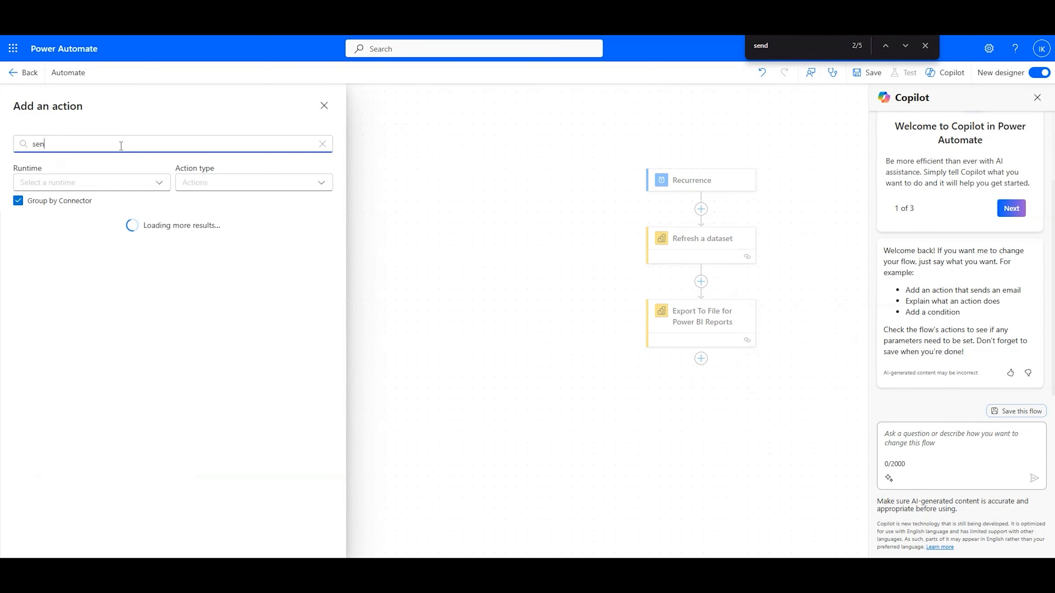
type("d mail")
left_click(102, 263)
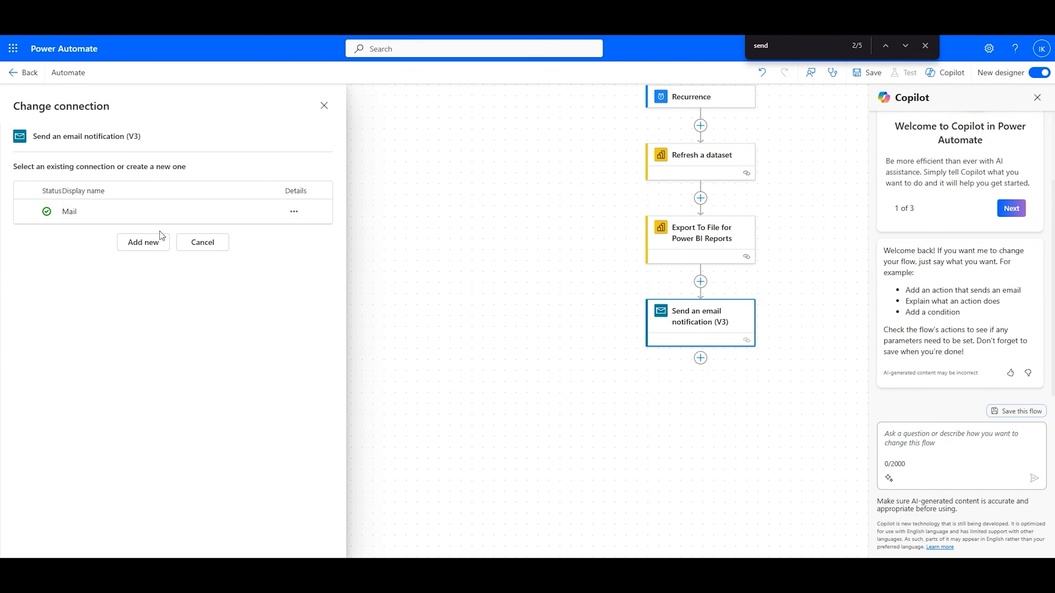
left_click(152, 240)
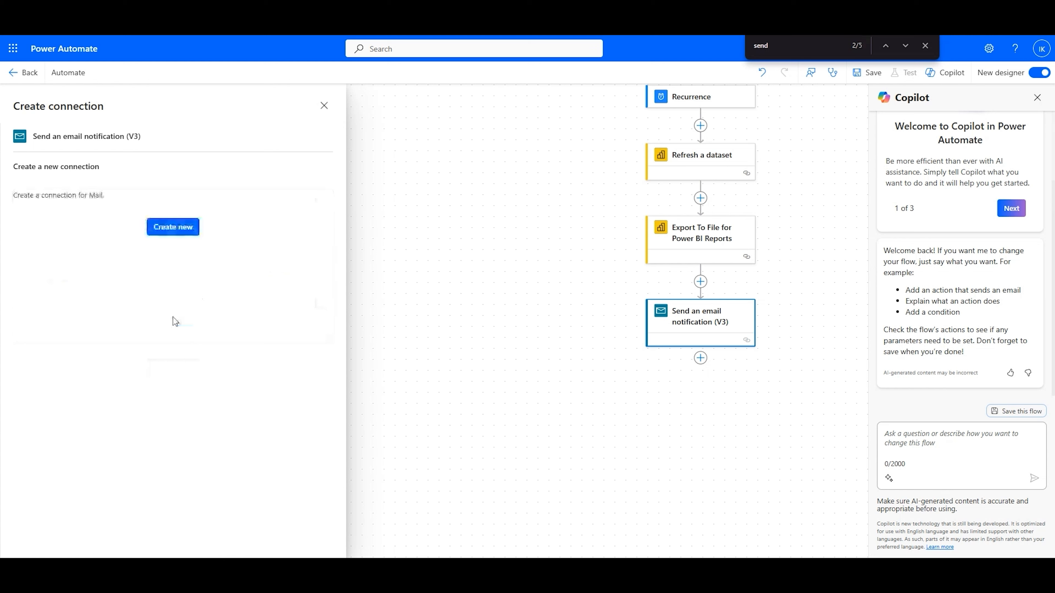
left_click(172, 227)
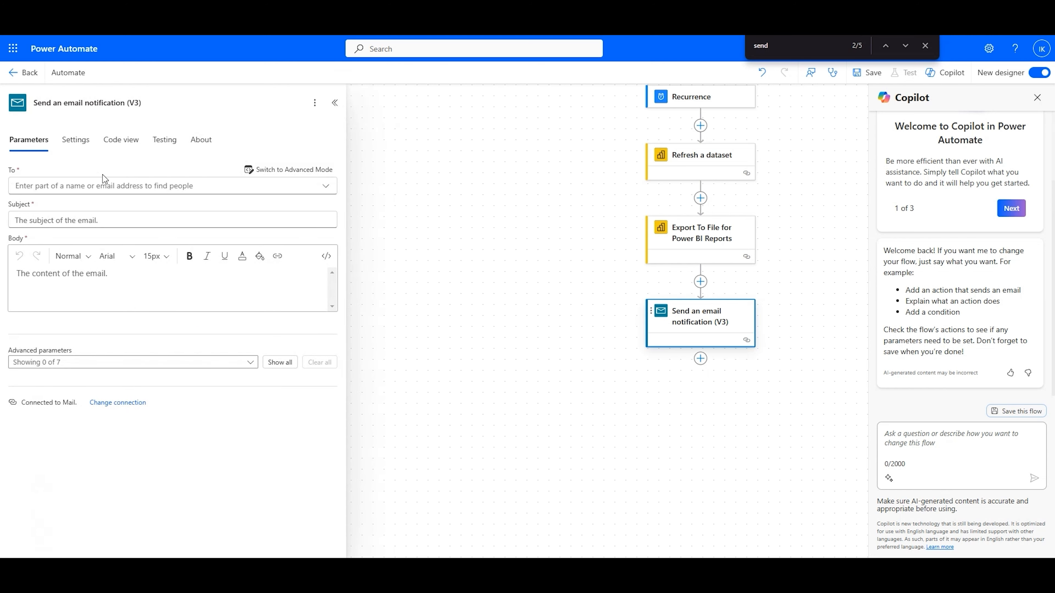
Step: Set the recipient of the email notification to the contact's email address
left_click(107, 183)
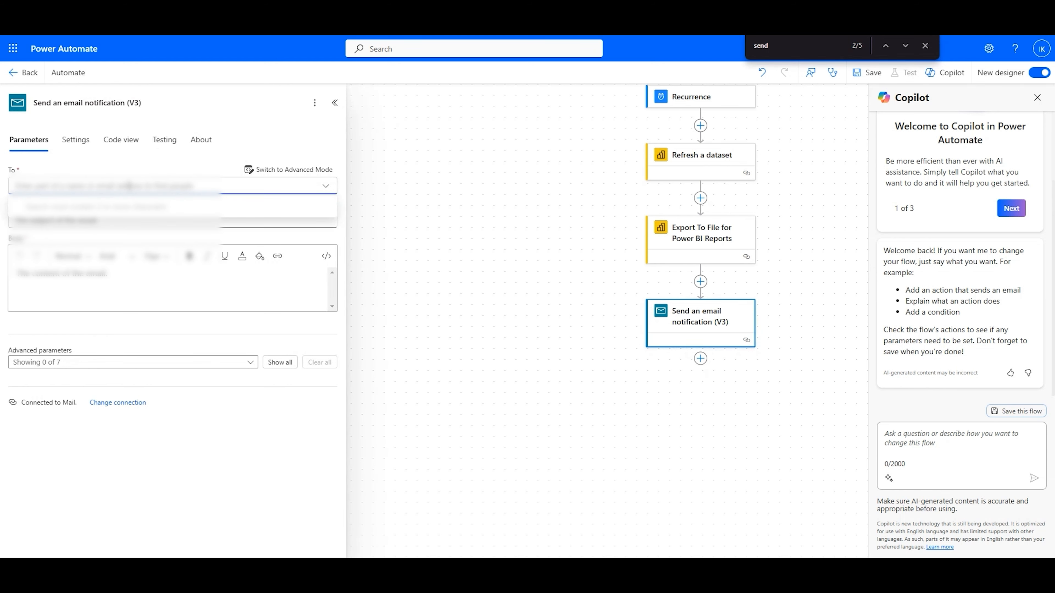
type("ik")
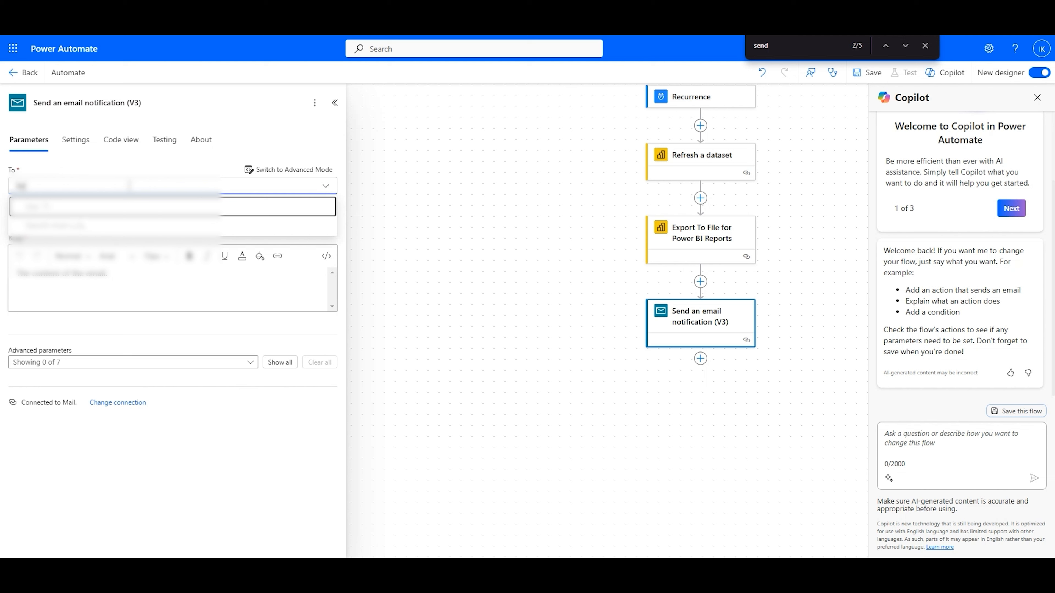
type("sohagh")
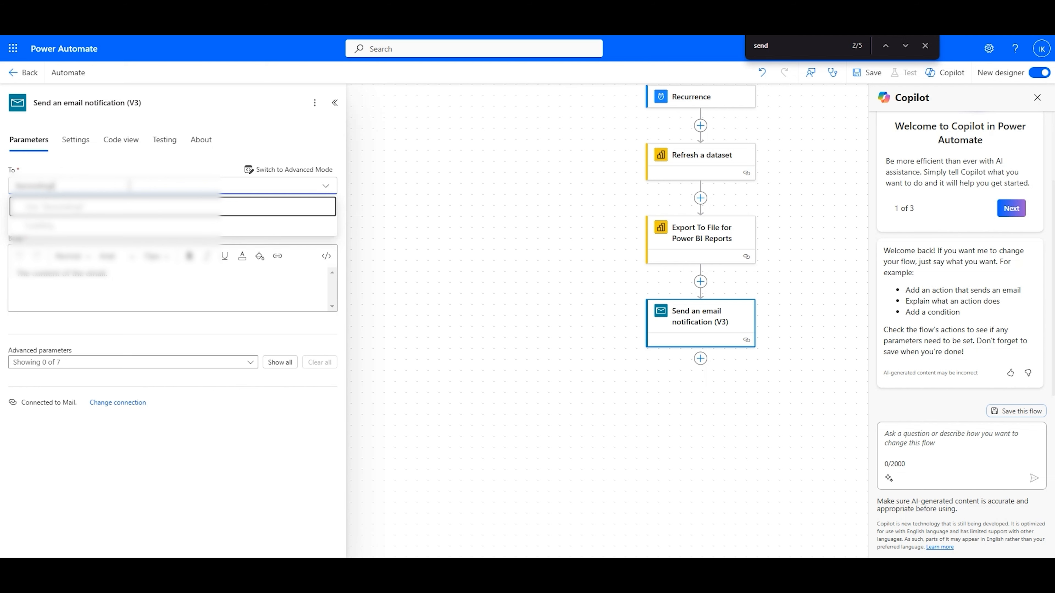
left_click(92, 229)
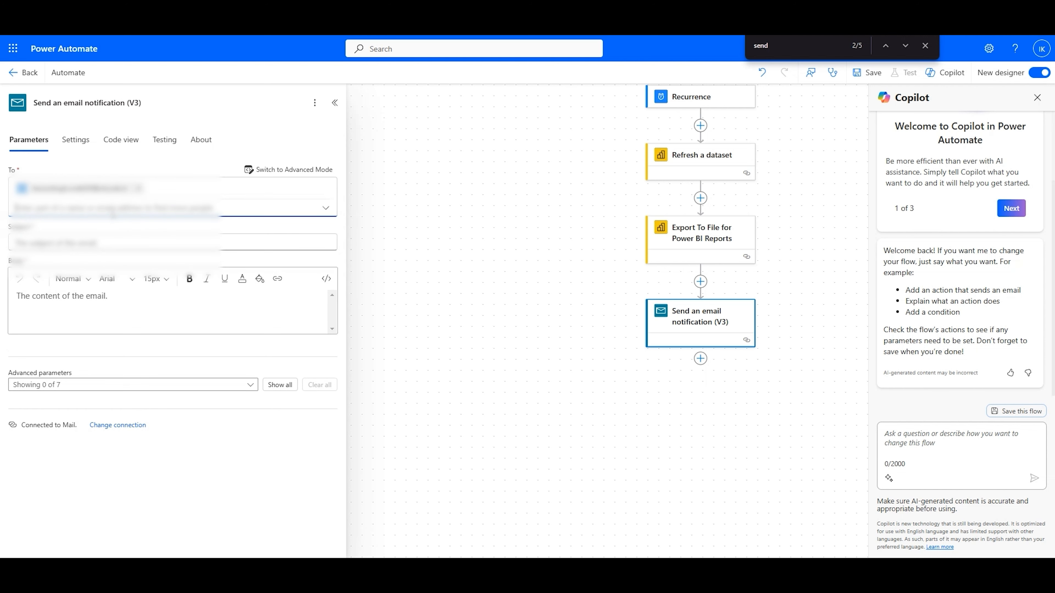
Step: Set the subject of the email notification to "Daily Sales Report"
left_click(92, 243)
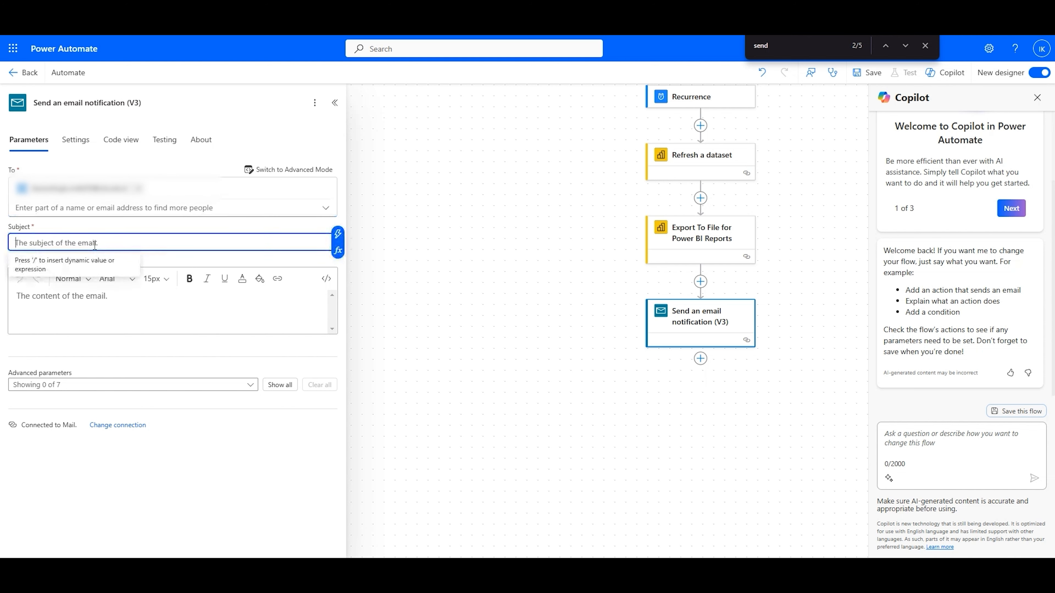
type("Daily")
type(" Sales Repor")
key("BackSpace")
type("eport")
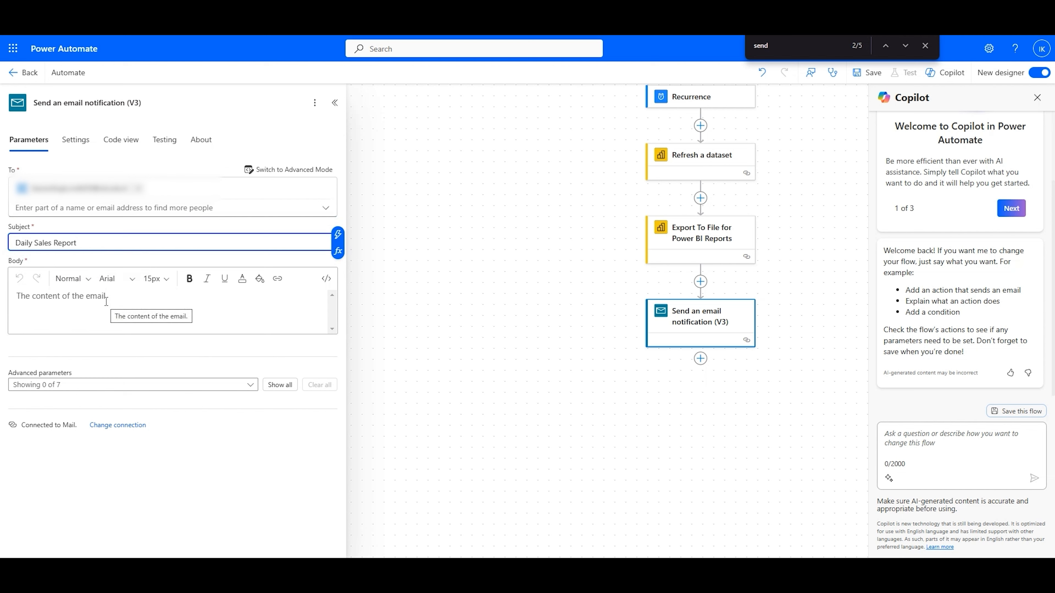
left_click(131, 322)
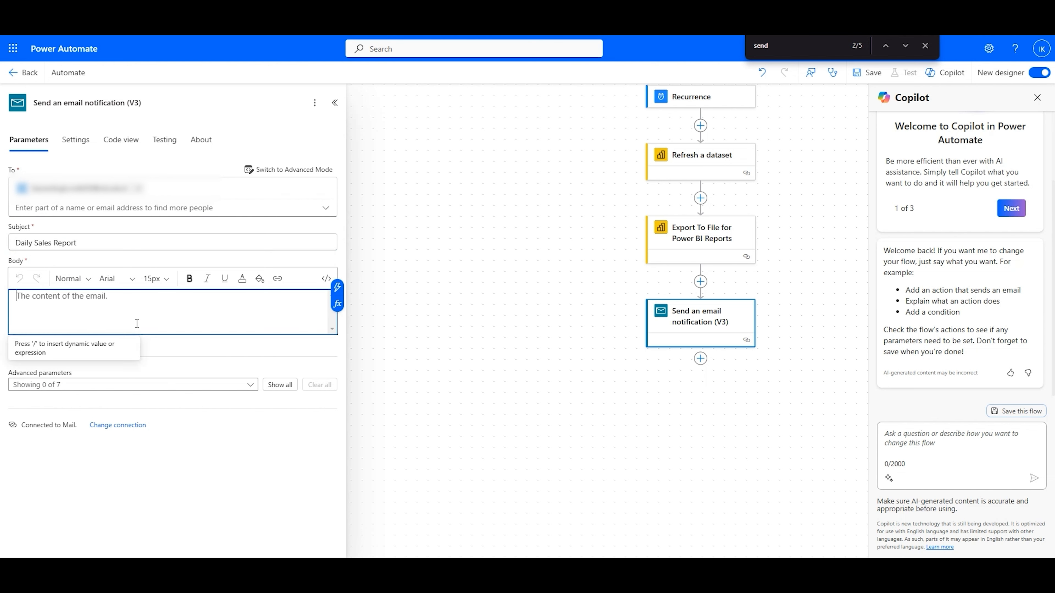
left_click(188, 349)
left_click(253, 315)
Step: Include the Attachment advanced parameter in the email notification action
left_click(192, 385)
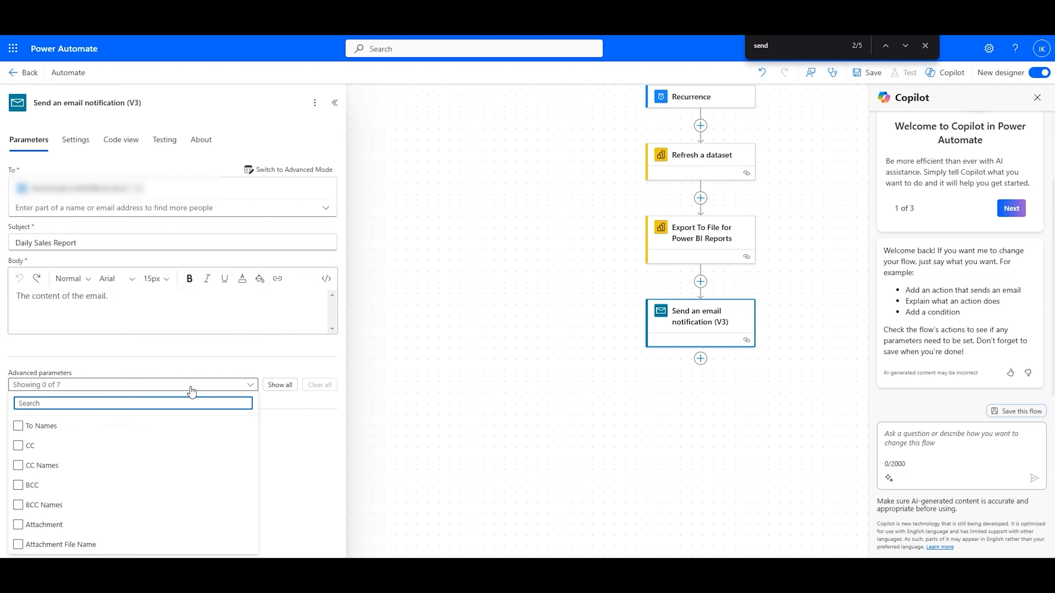
left_click(62, 525)
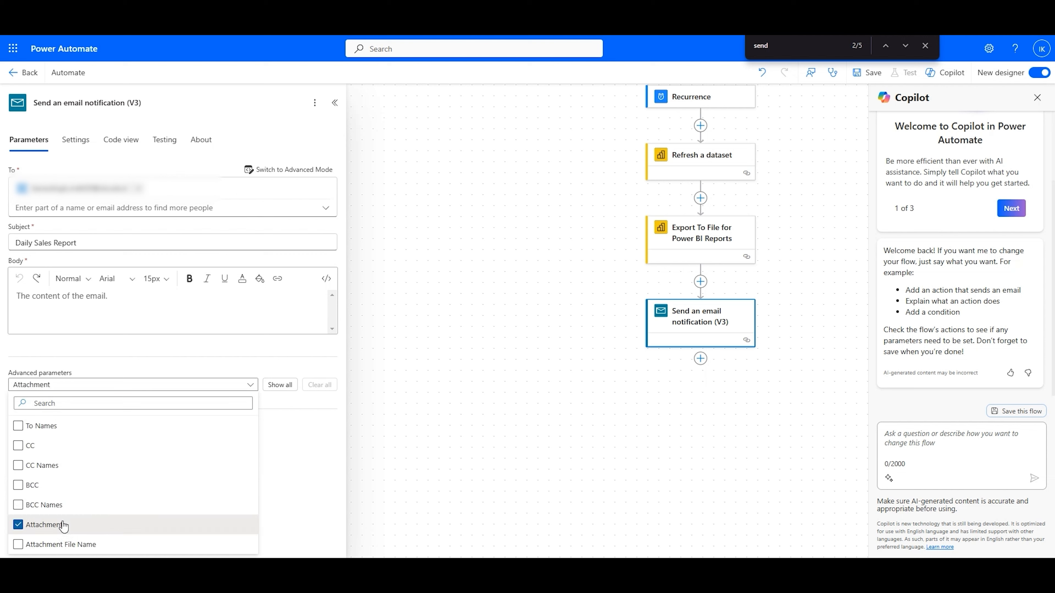
left_click(274, 421)
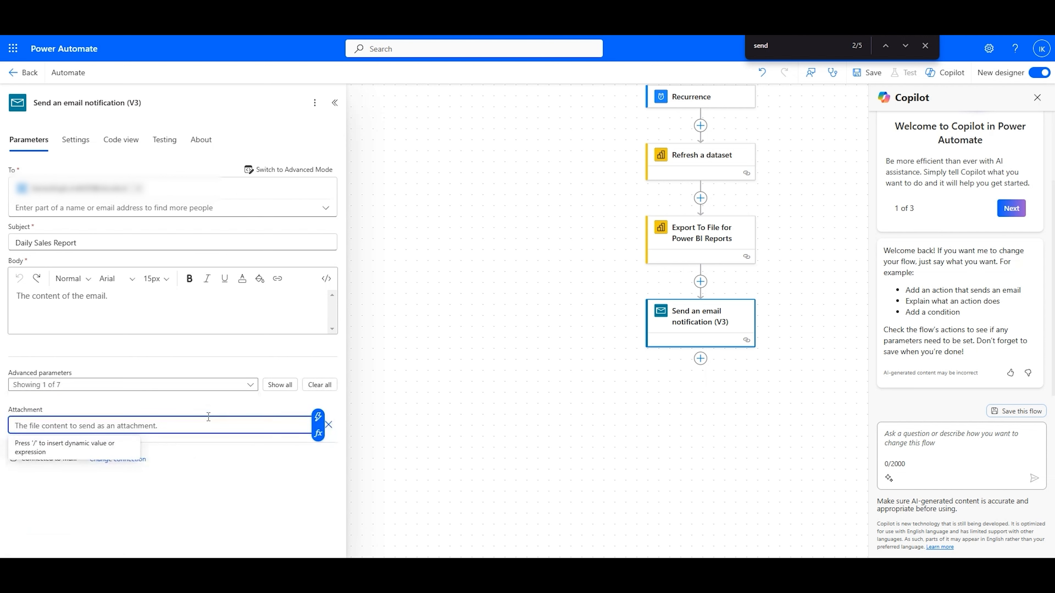
Step: Fill the Attachment parameter with the File Content dynamic value from Export To File for Power BI Reports and close the action's settings
left_click(318, 417)
type("e")
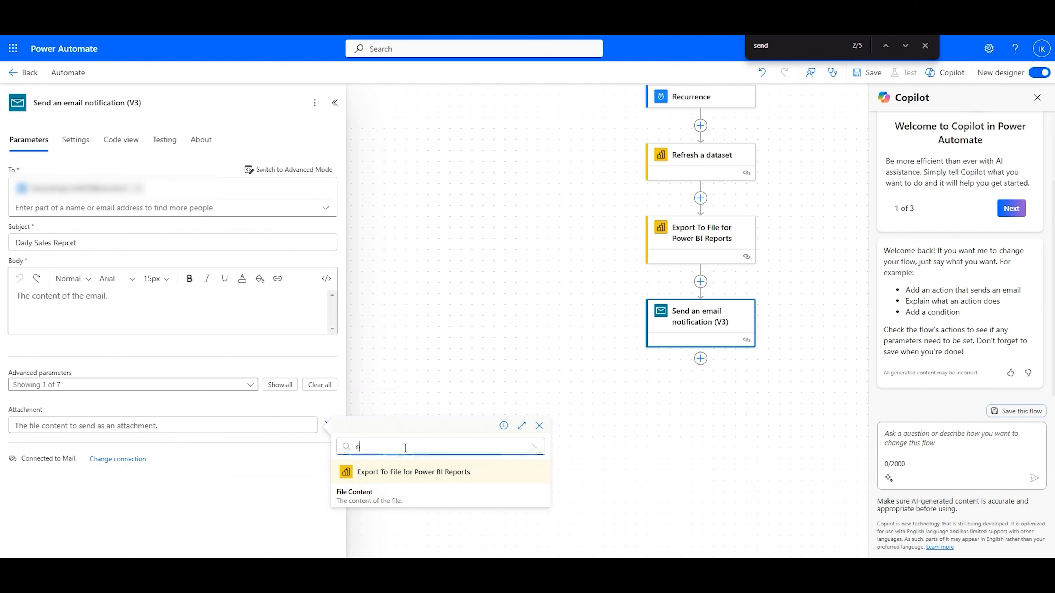
type("xport to")
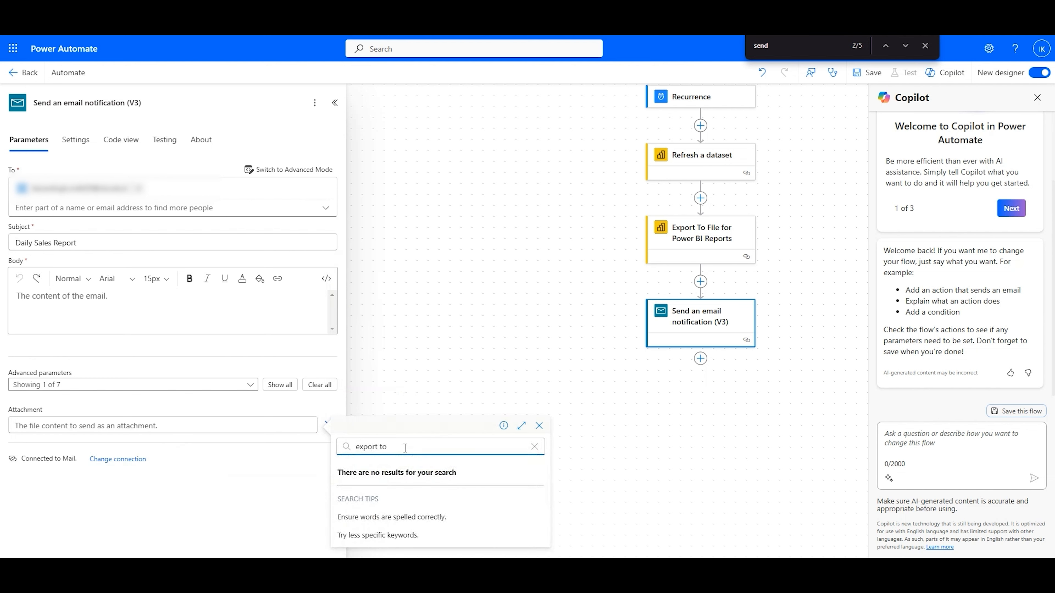
key("ctrl+a")
key("BackSpace")
left_click(394, 495)
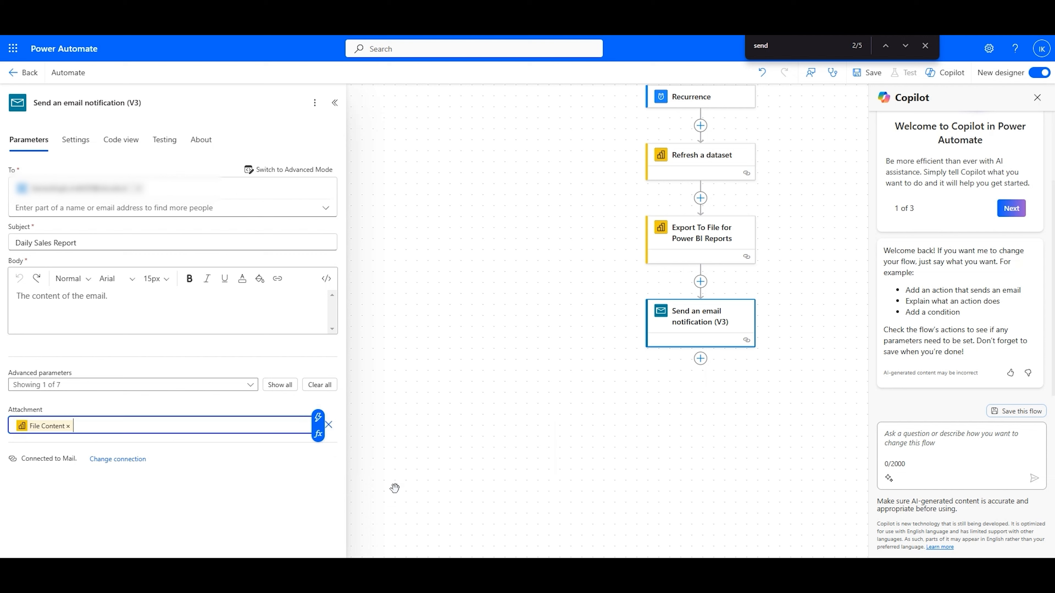
left_click(439, 281)
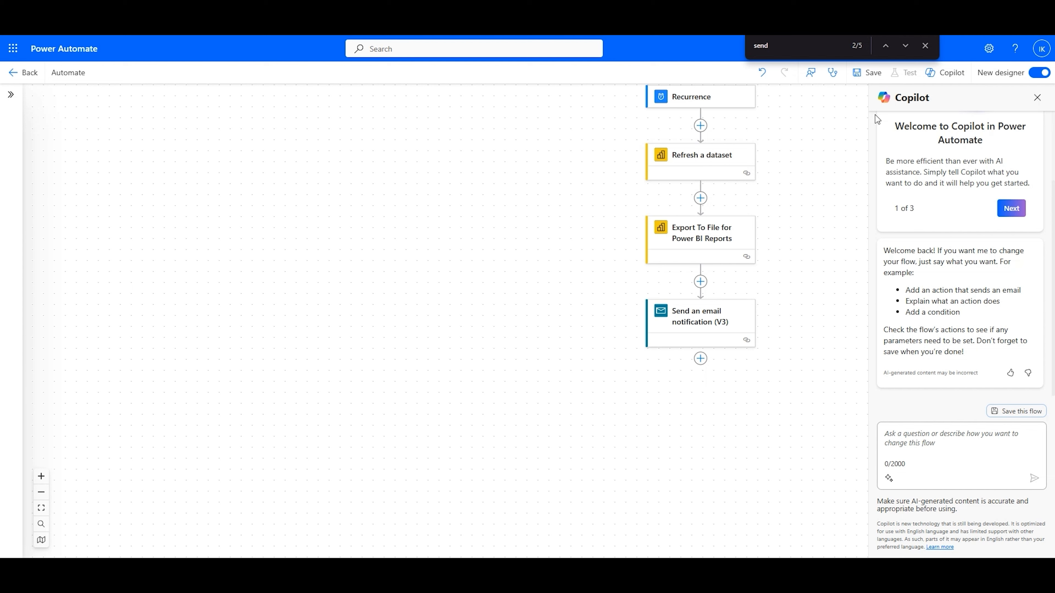
Step: Save the flow and close the browser's find bar
left_click(869, 74)
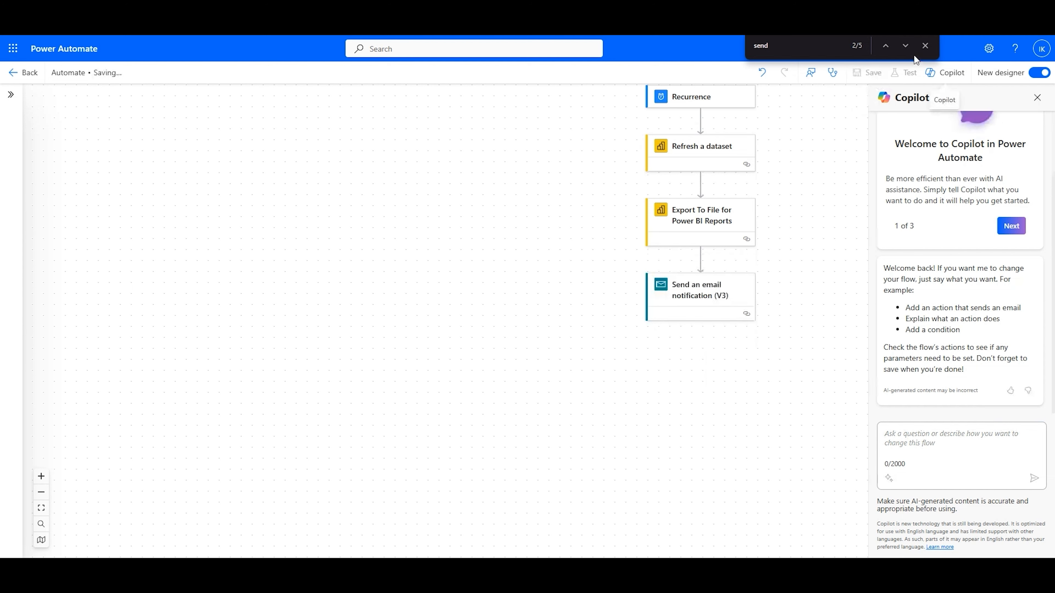
left_click(926, 46)
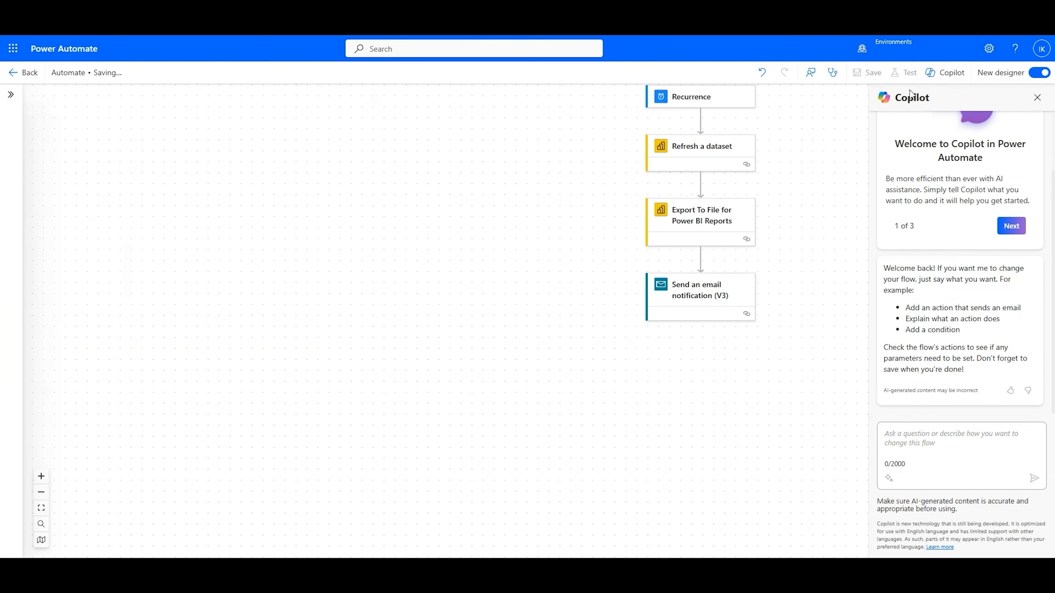
left_click_drag(810, 153, 691, 244)
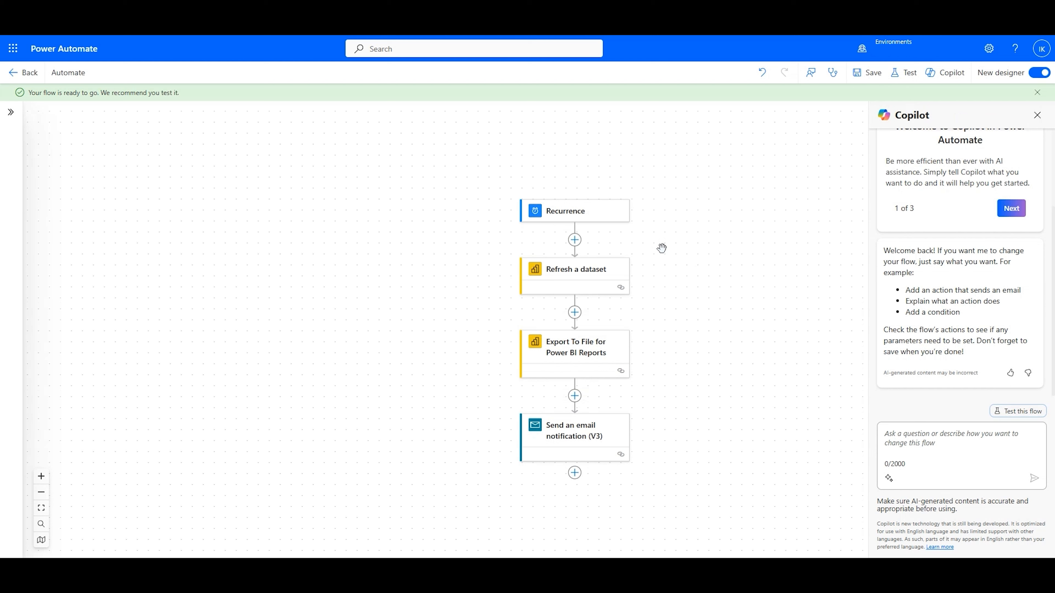
Step: Test the flow manually by running it and open the Flow Runs Page to monitor it
left_click(900, 80)
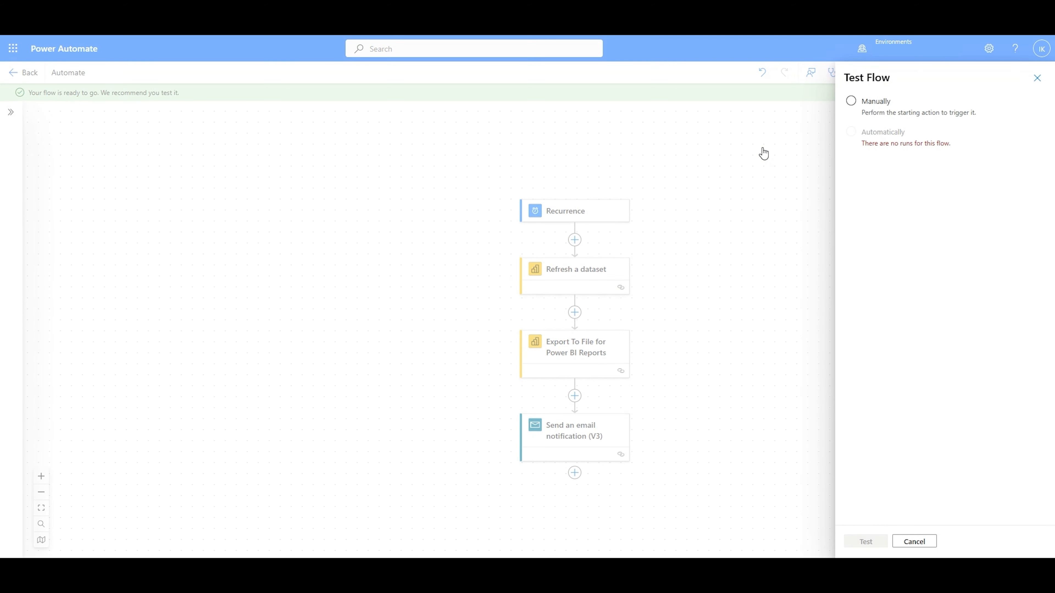
left_click(868, 109)
left_click(866, 542)
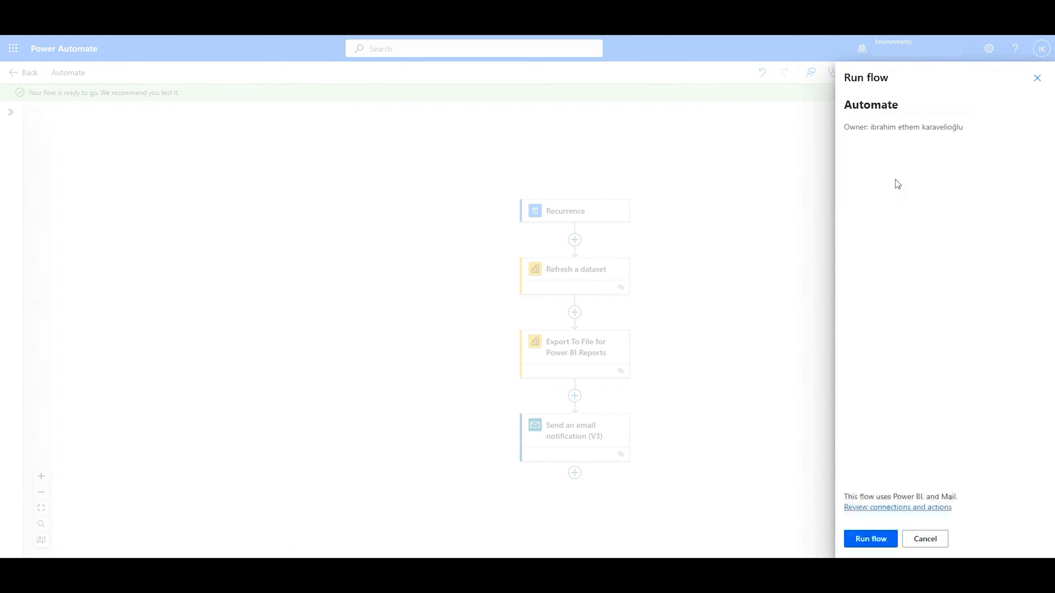
left_click(870, 539)
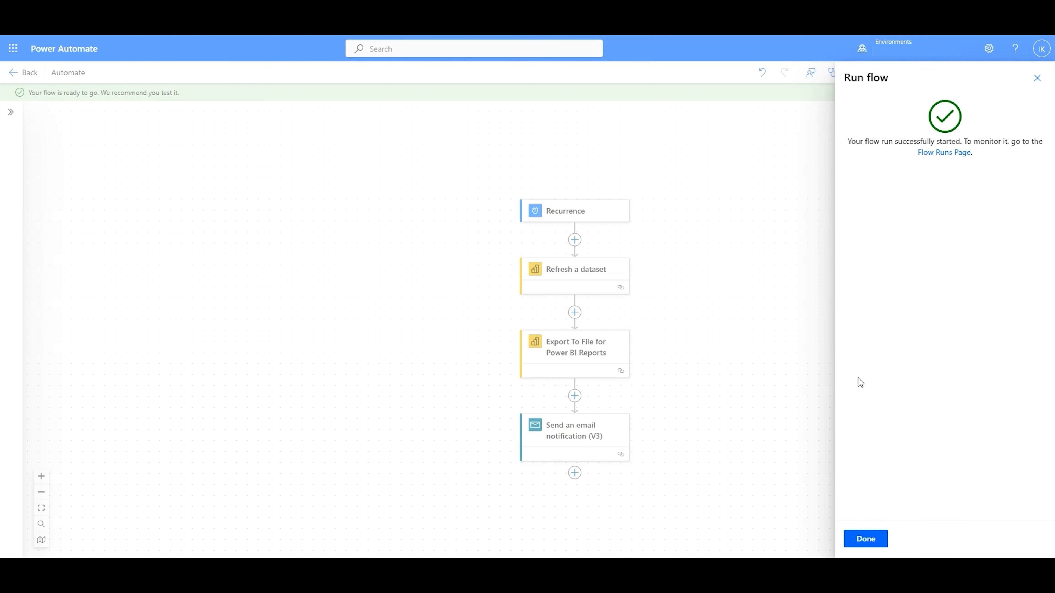
left_click(949, 153)
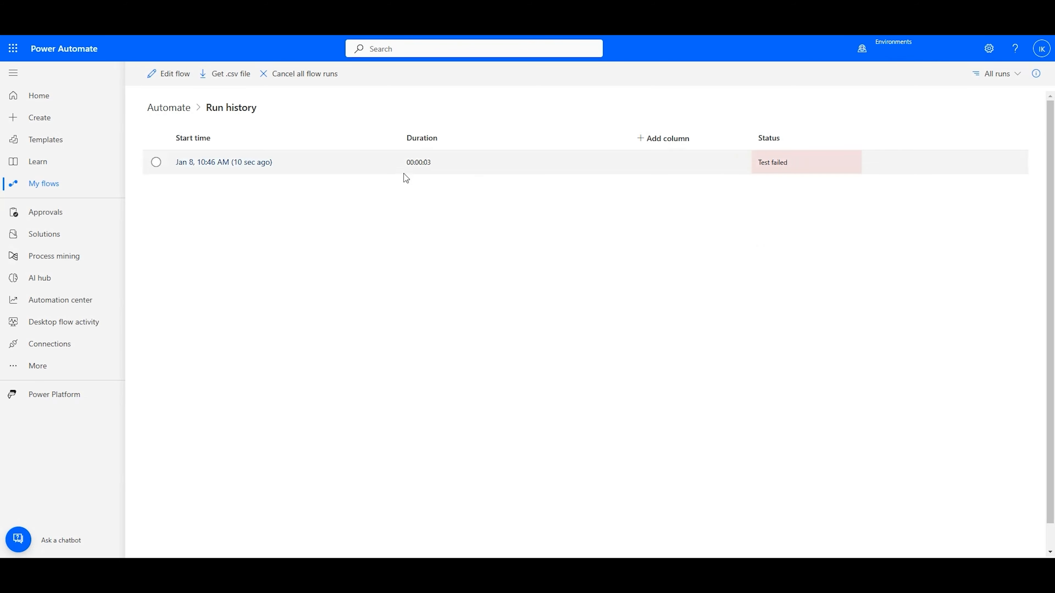
Step: Resubmit the Jan 8, 10:46 AM test run from the run history and confirm the resubmission
left_click(500, 172)
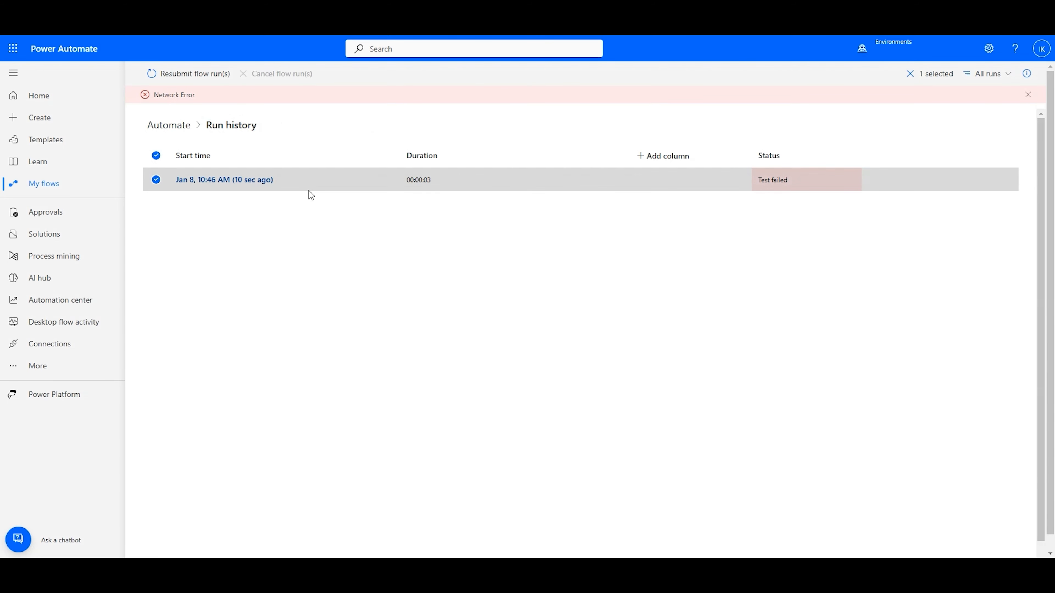
left_click(213, 80)
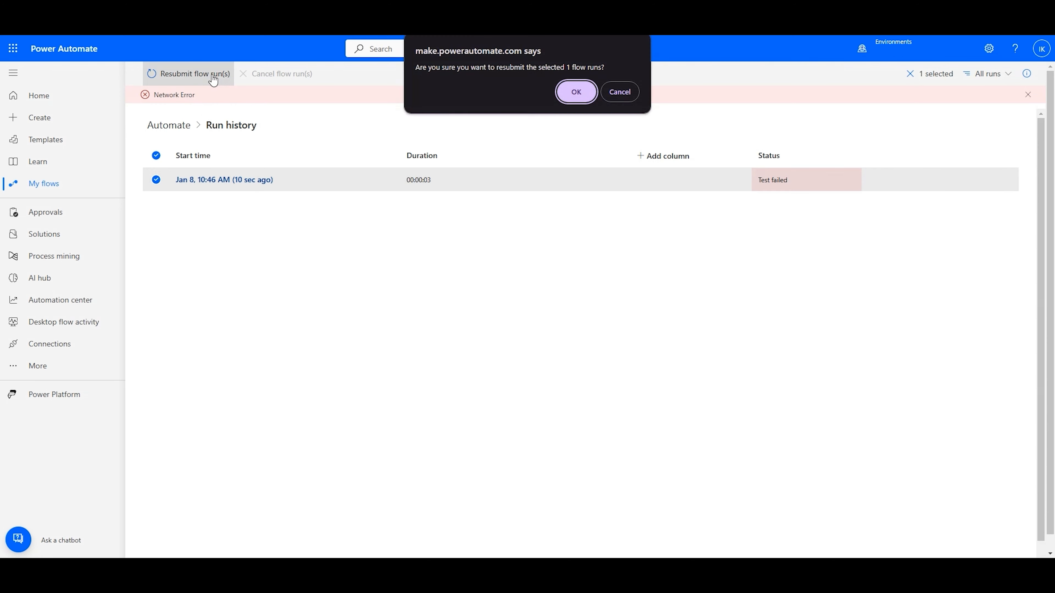
left_click(562, 95)
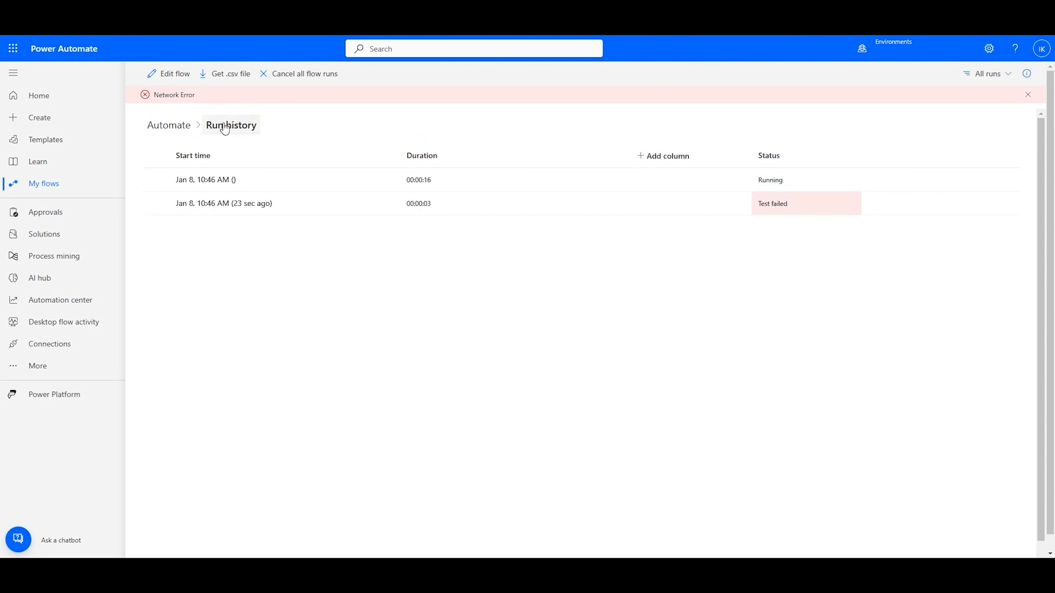
Step: Generate a .csv file of the flow's run history
left_click(232, 87)
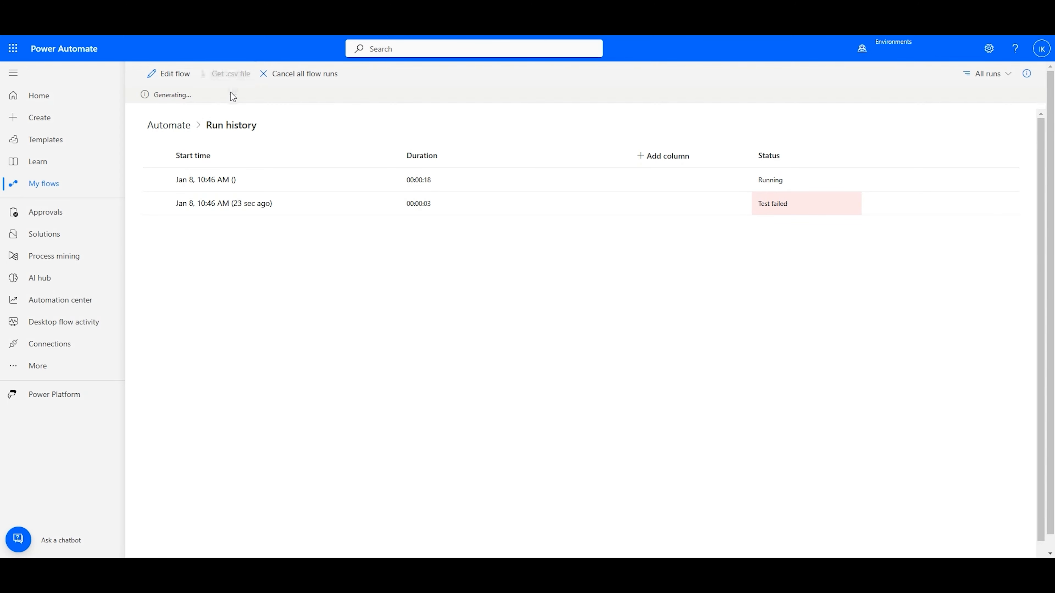